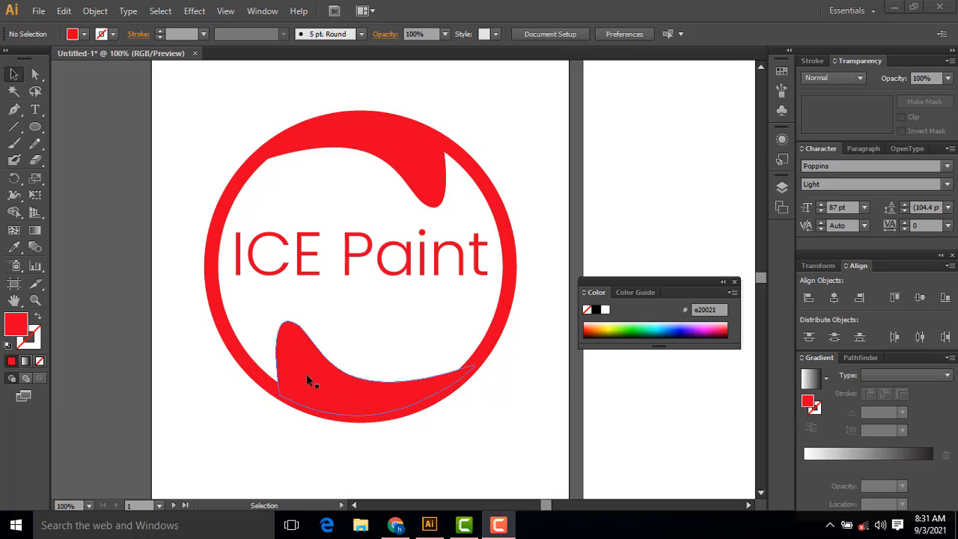
Step: Examine the lower and upper red swoosh shapes of the finished ICE Paint logo and the empty artboard beside it
left_click(294, 329)
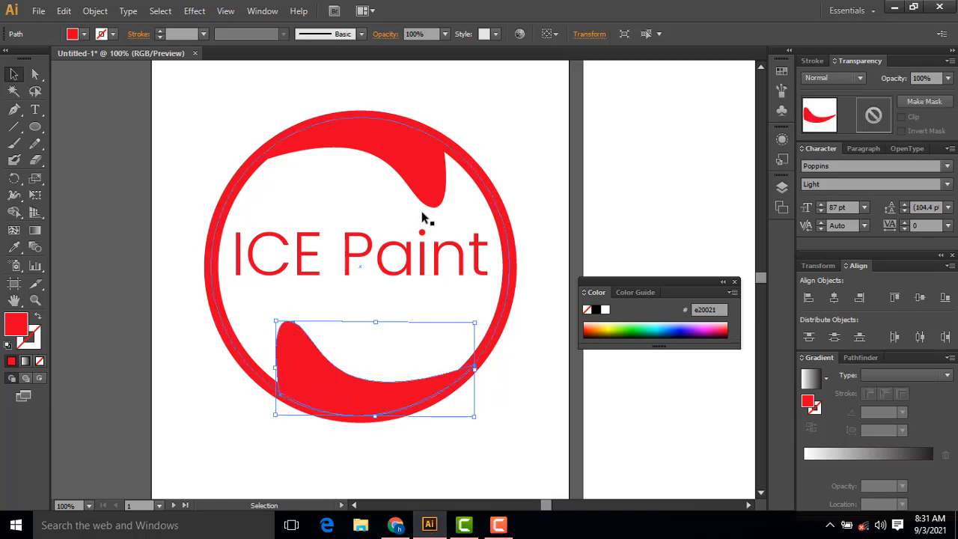
left_click(431, 200)
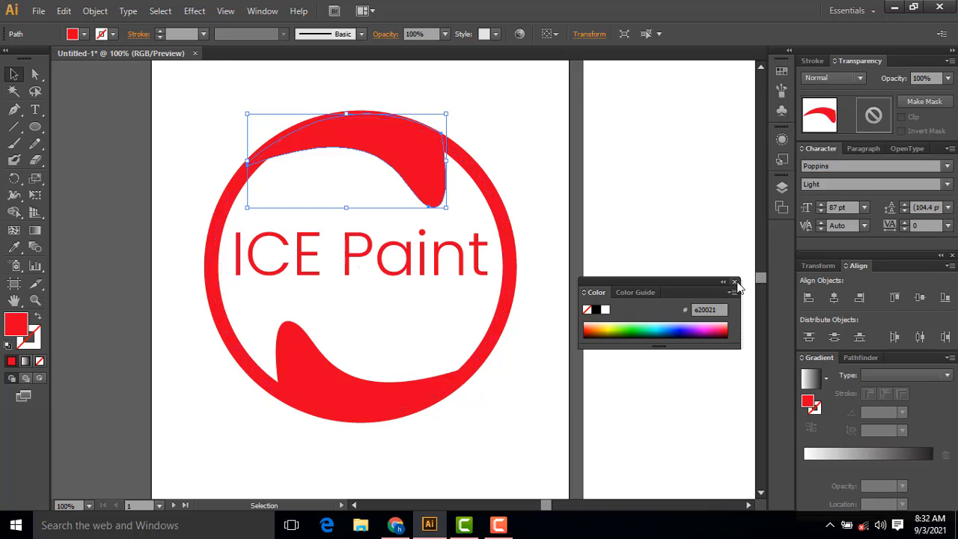
left_click(734, 282)
left_click_drag(544, 508, 550, 509)
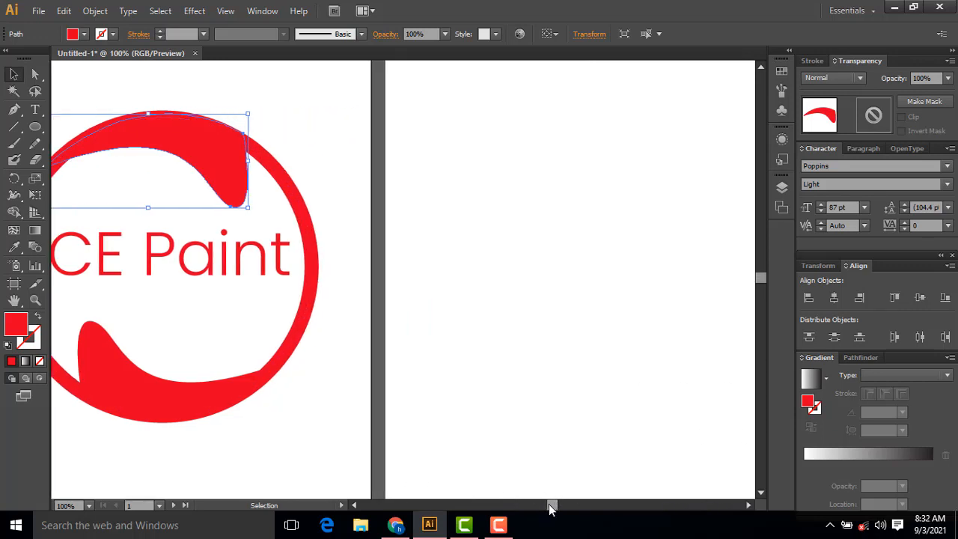
key("ctrl+minus")
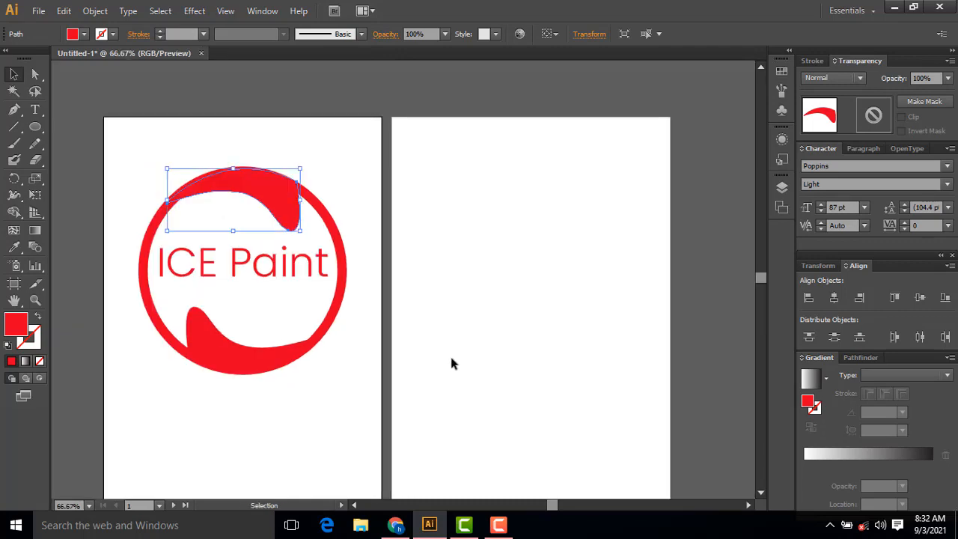
left_click(456, 354)
Step: Create a new RGB document named Untitled-2 with two A4 portrait artboards
left_click(38, 10)
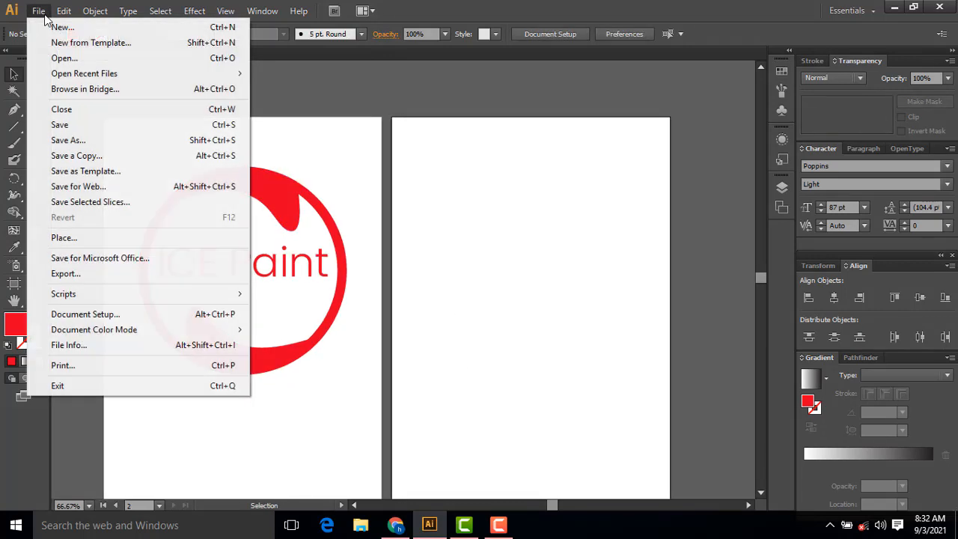
left_click(53, 30)
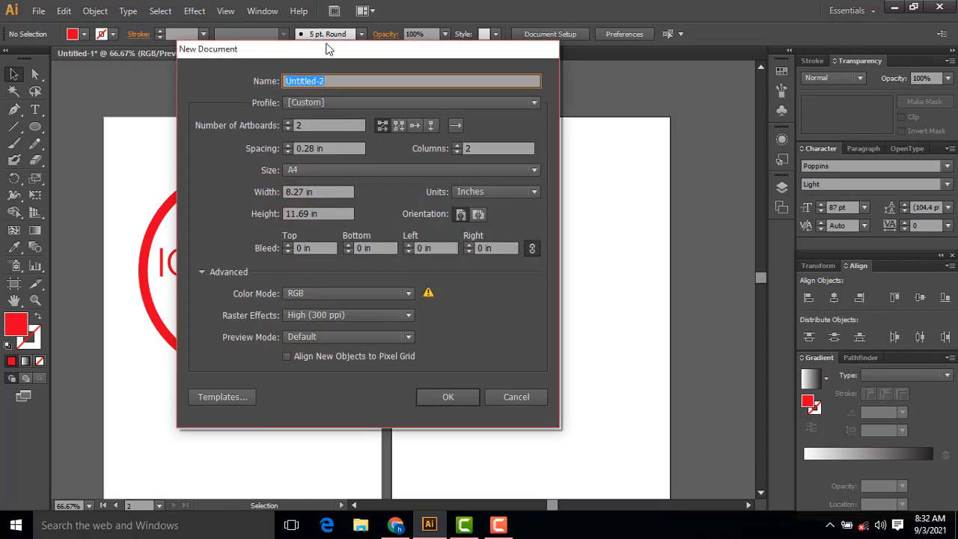
left_click(290, 125)
left_click(284, 128)
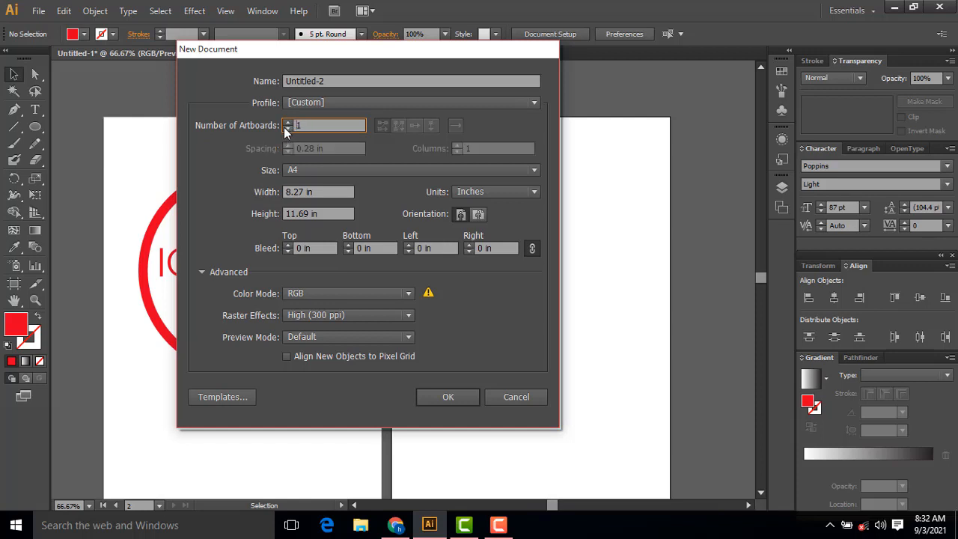
left_click(287, 122)
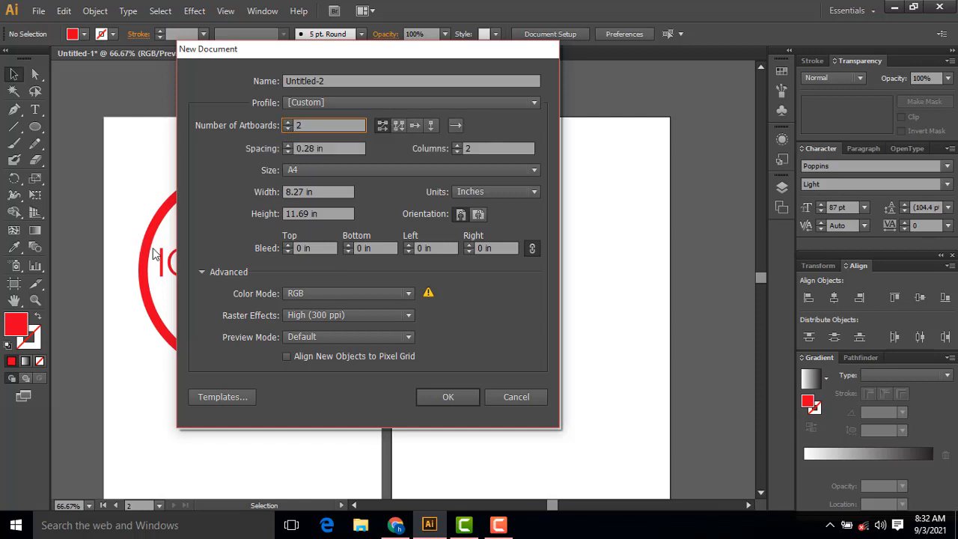
left_click(449, 397)
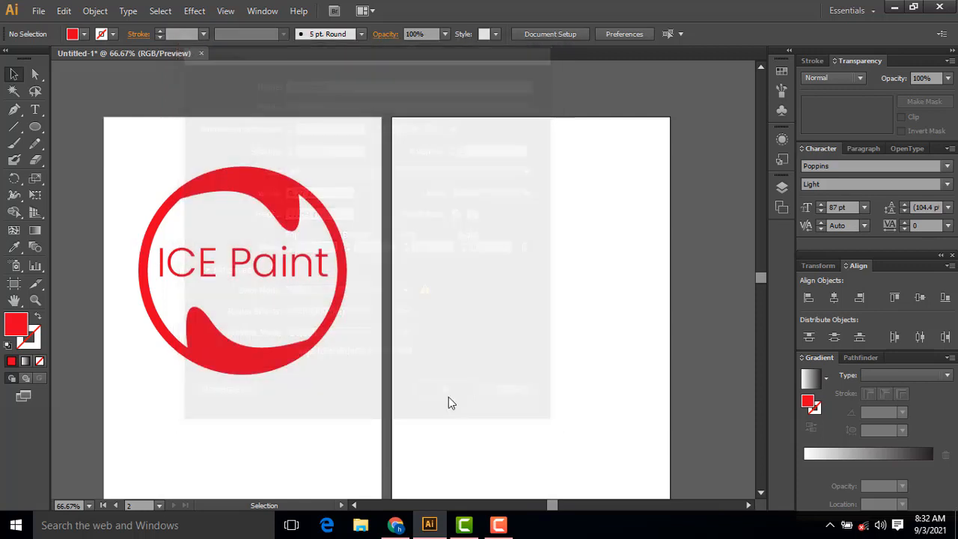
Step: Cut the whole ICE Paint logo out of Untitled-1 and paste it onto the first artboard of Untitled-2
left_click(159, 54)
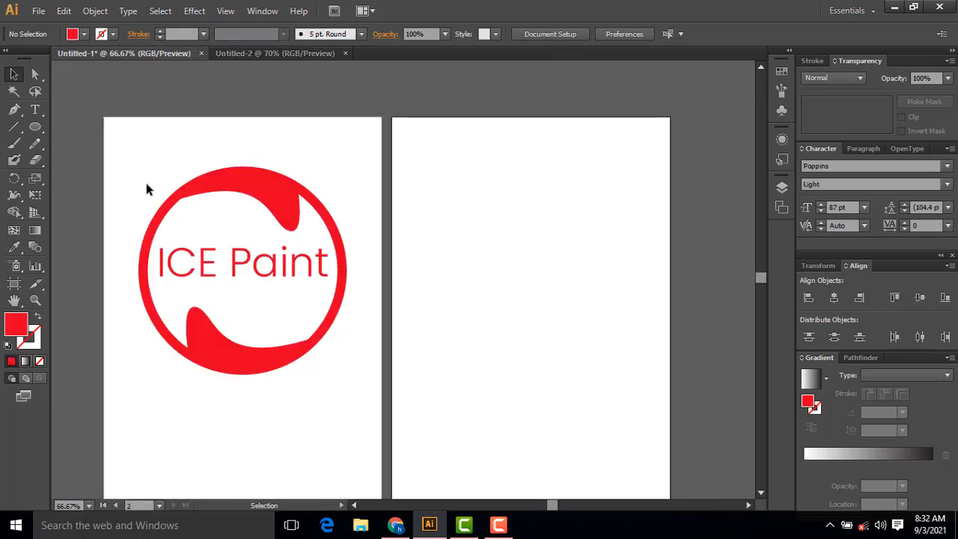
mouse_move(131, 162)
left_mouse_down()
mouse_move(354, 345)
mouse_move(360, 377)
left_mouse_up()
key("ctrl+x")
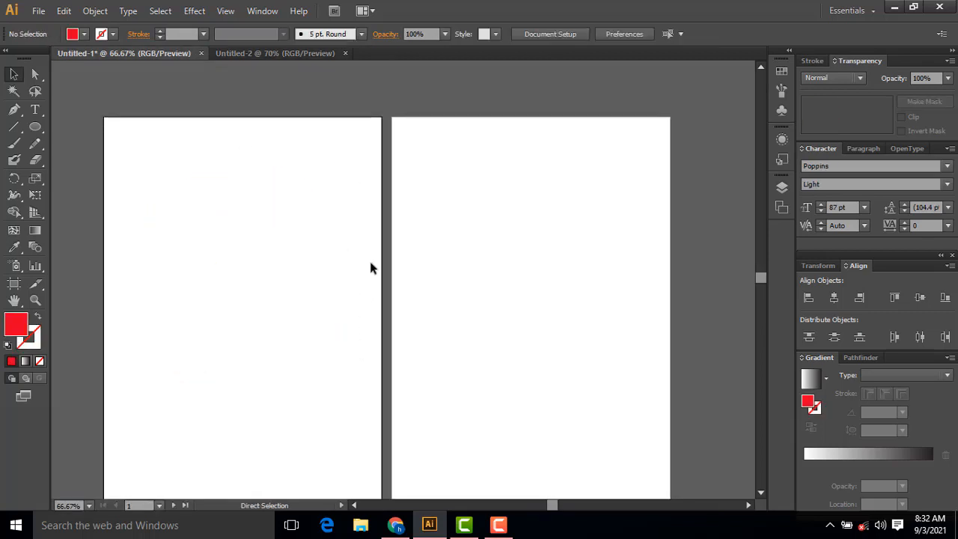
left_click(322, 53)
key("ctrl+v")
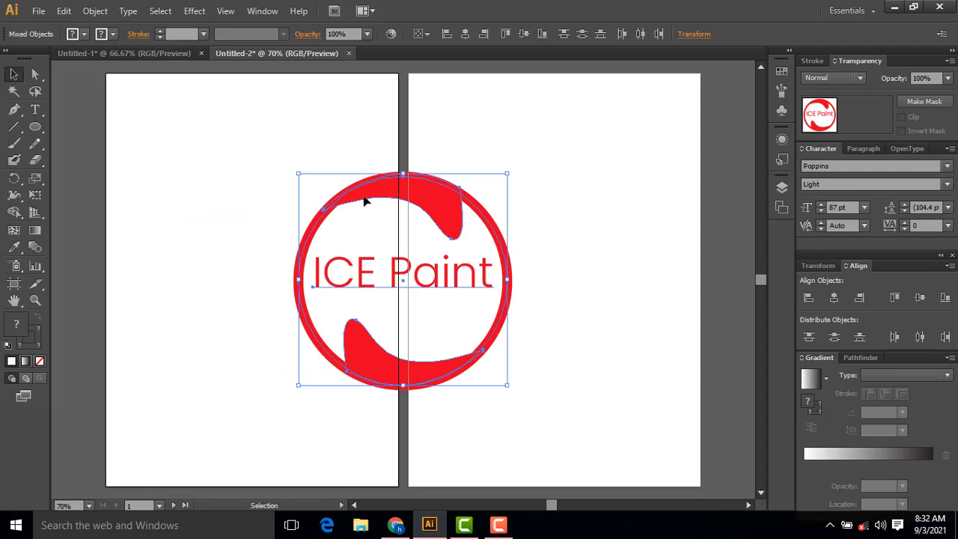
mouse_move(385, 202)
left_mouse_down()
mouse_move(252, 156)
mouse_move(230, 164)
left_mouse_up()
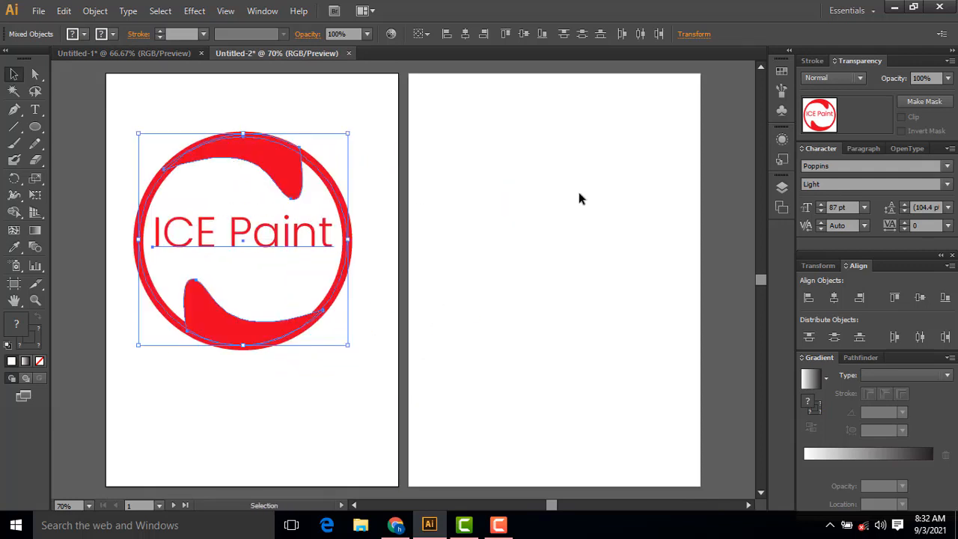
key("ctrl+plus")
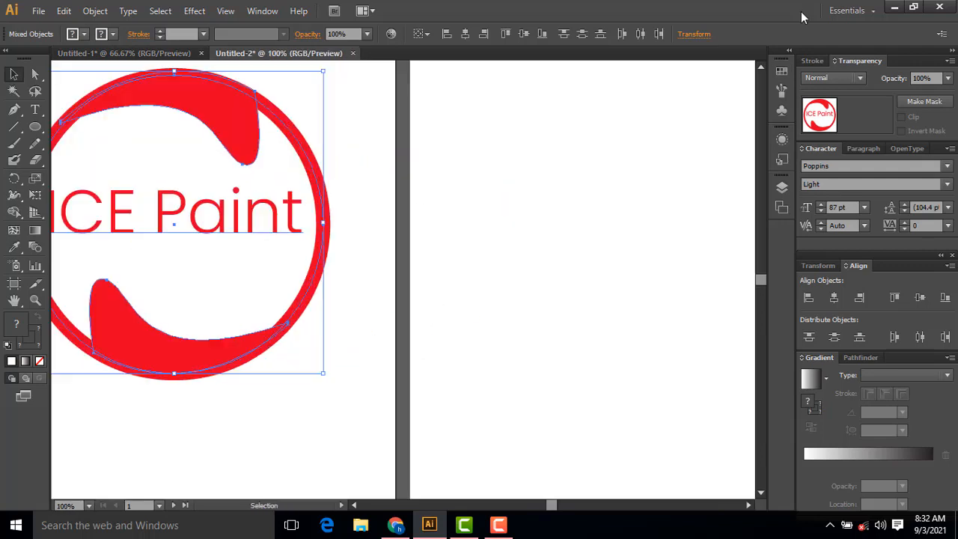
scroll(521, 192, "up", 7)
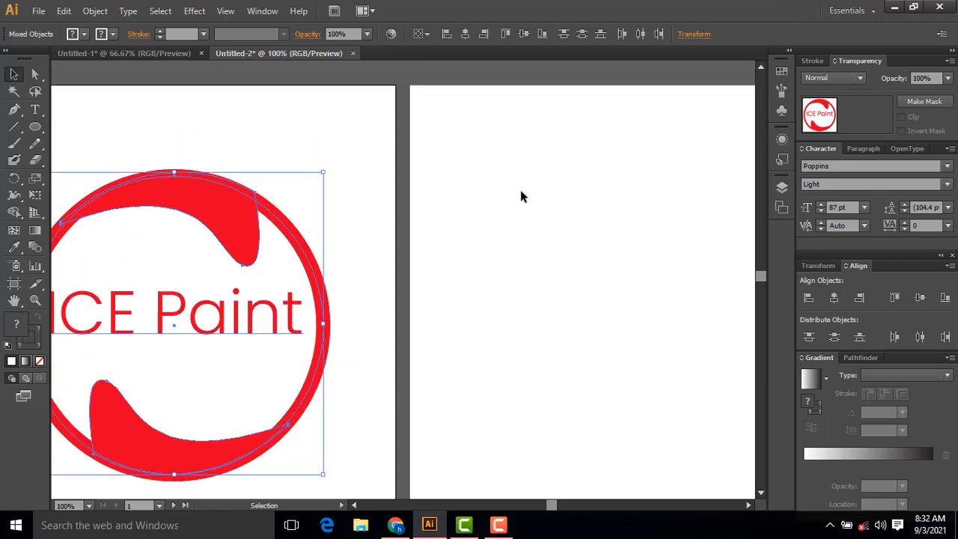
left_click_drag(440, 240, 342, 184)
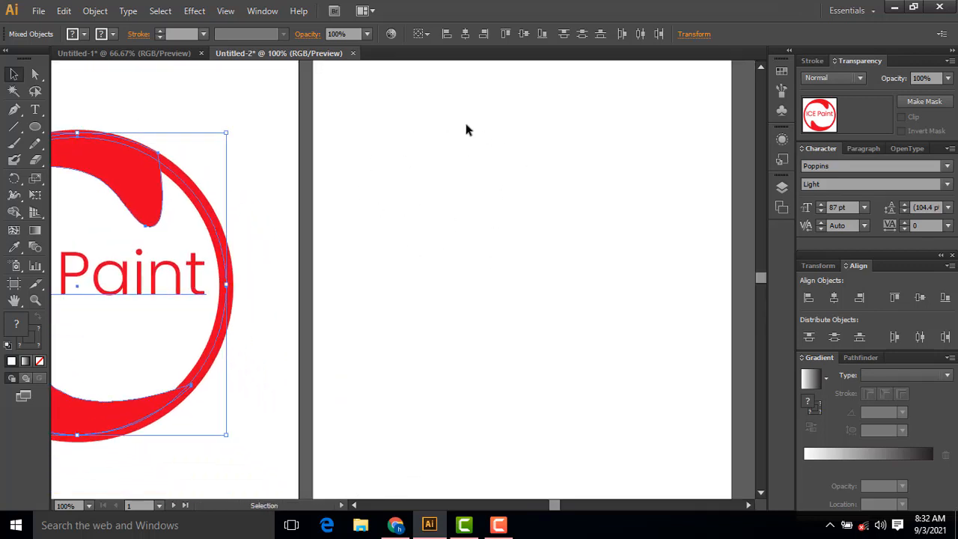
left_click_drag(428, 203, 455, 209)
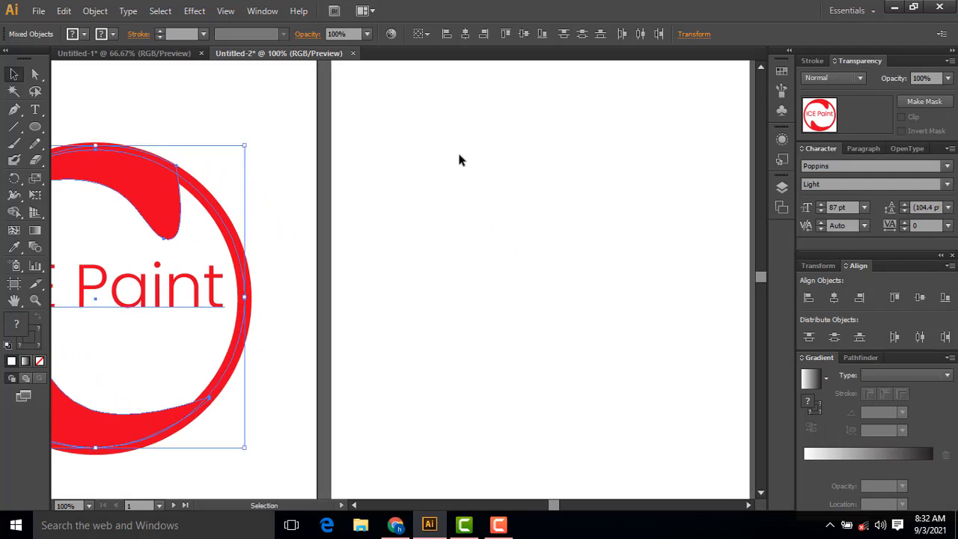
key("ctrl+minus")
scroll(472, 157, "down", 3)
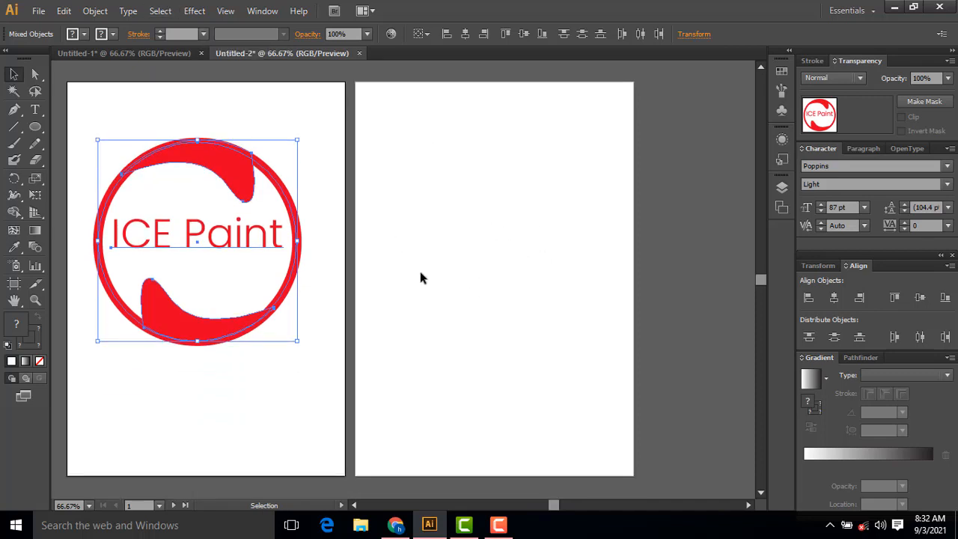
key("ctrl+plus")
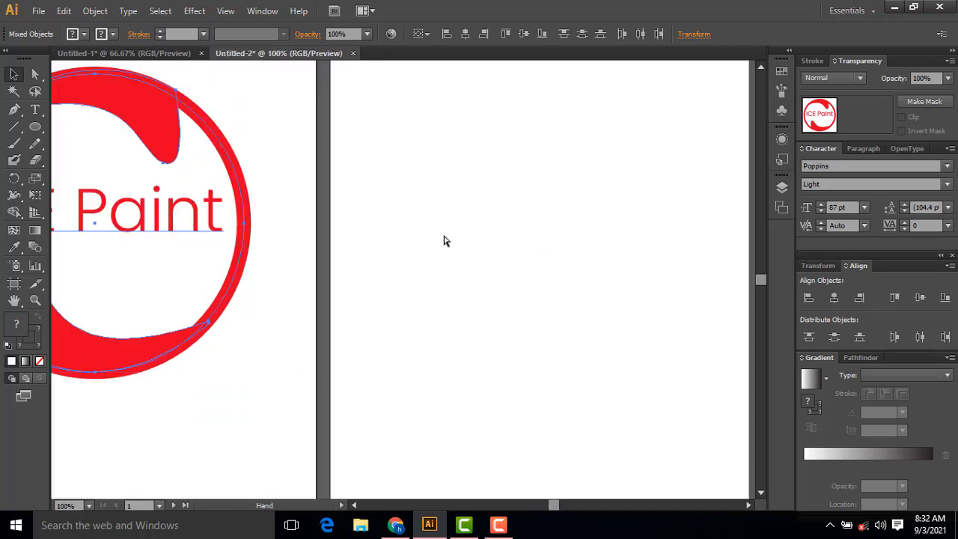
left_click_drag(308, 258, 441, 272)
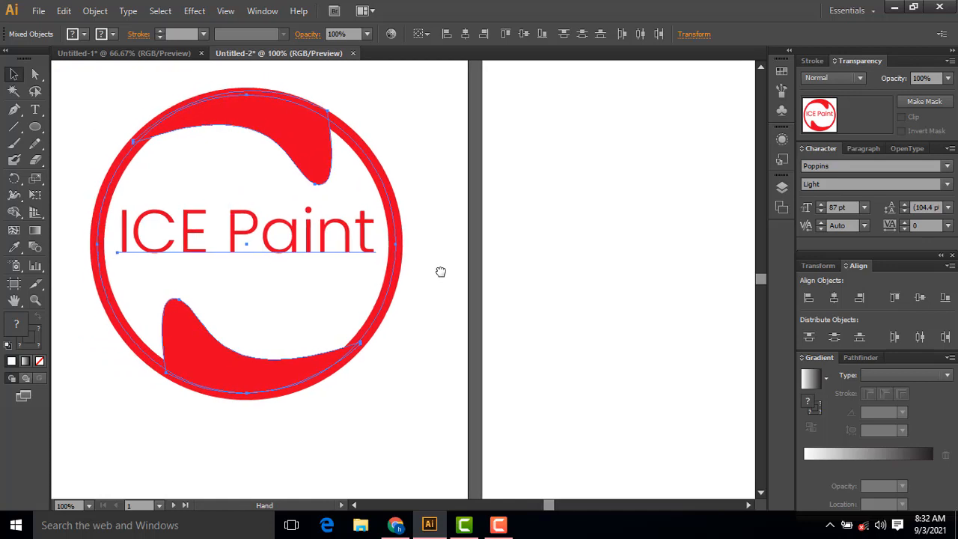
Step: Draw a large circle with the Ellipse tool on the empty second artboard and center it roughly between the side edges
left_click_drag(562, 226, 325, 224)
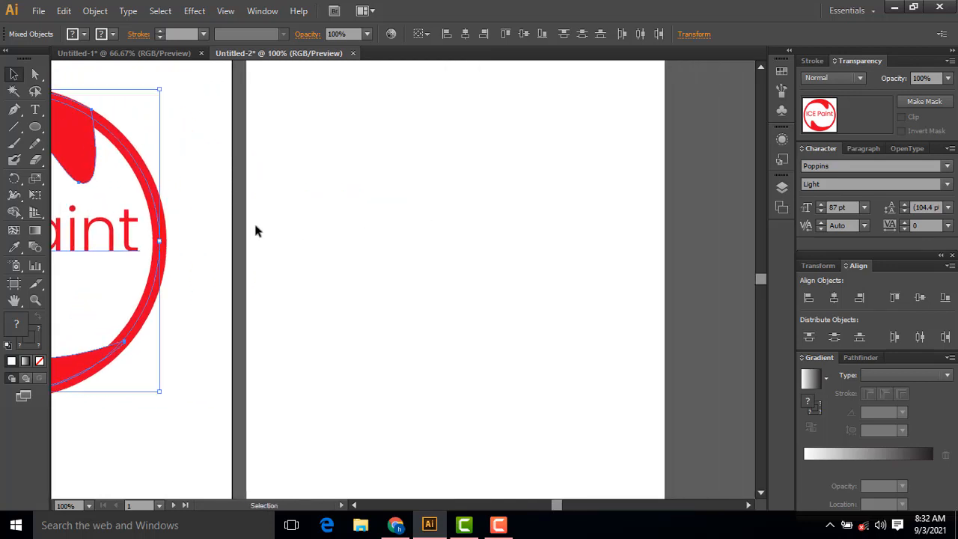
left_click(35, 127)
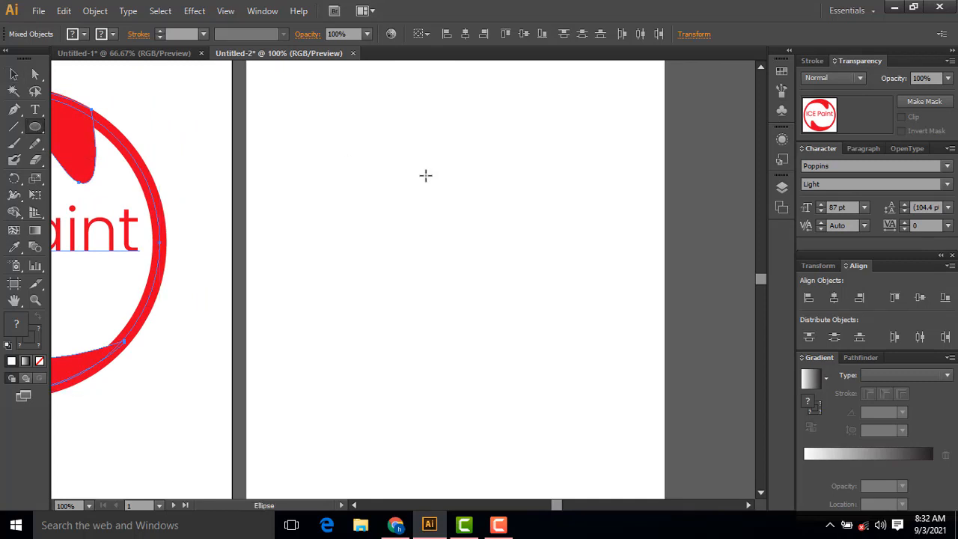
left_click_drag(324, 139, 626, 377)
left_click(13, 74)
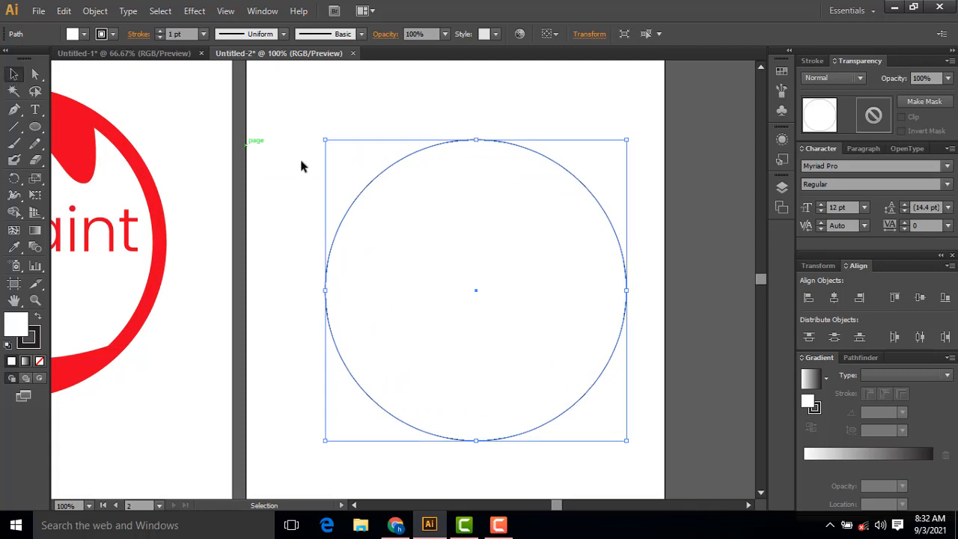
left_click_drag(422, 191, 390, 176)
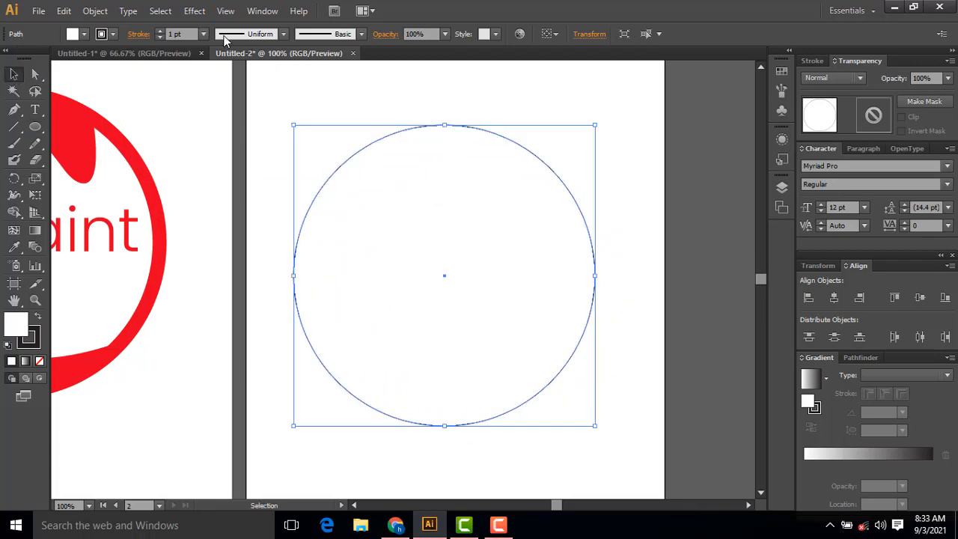
Step: Set the new circle's stroke weight to 18 pt
left_click(160, 31)
left_click(161, 31)
left_click(160, 30)
left_click(160, 31)
left_click(160, 31)
left_click(160, 31)
left_click(160, 31)
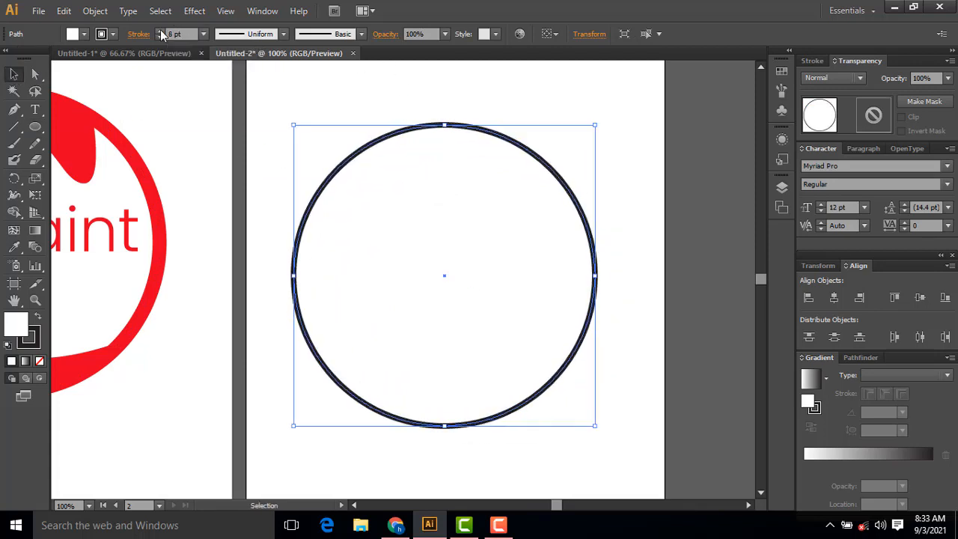
left_click(160, 31)
left_click(160, 31)
left_click(160, 30)
left_click(160, 30)
left_click(160, 31)
left_click(160, 31)
left_click(160, 31)
left_click(160, 31)
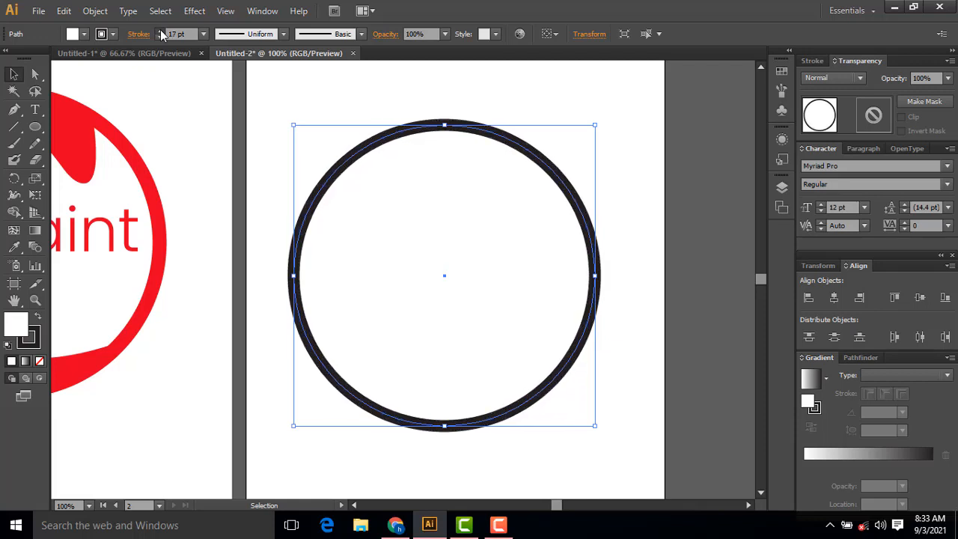
left_click(160, 31)
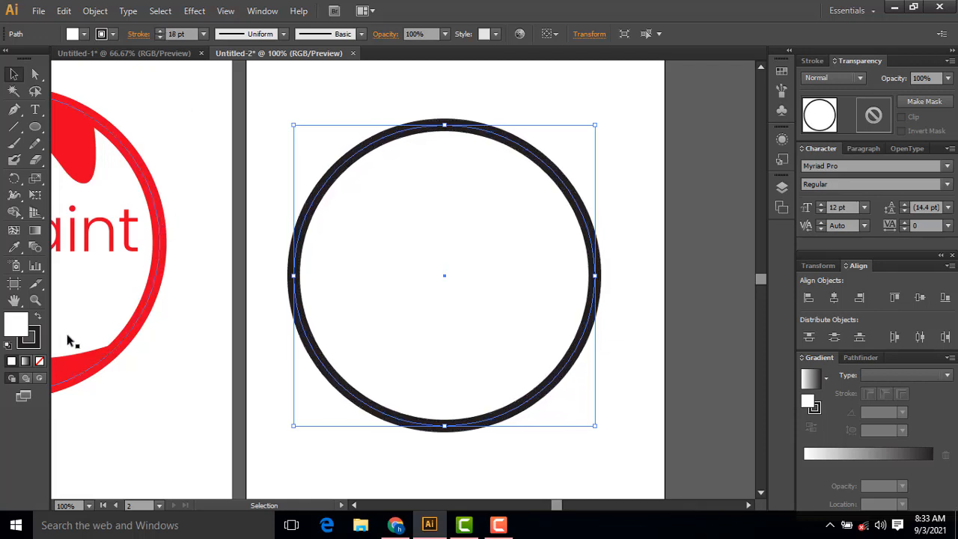
Step: Set the circle's stroke color to orange-red ff1e00 and deselect it
double_click(28, 337)
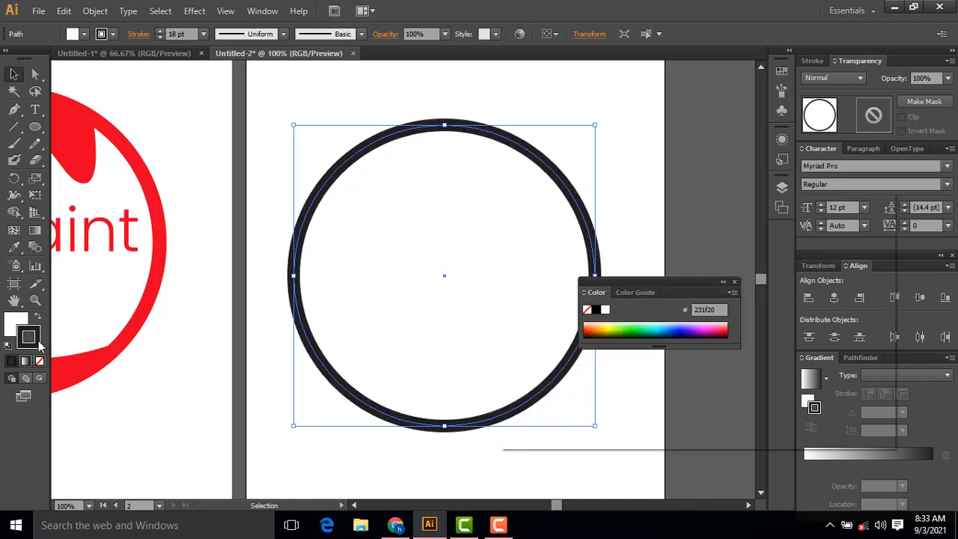
left_click_drag(679, 273, 692, 311)
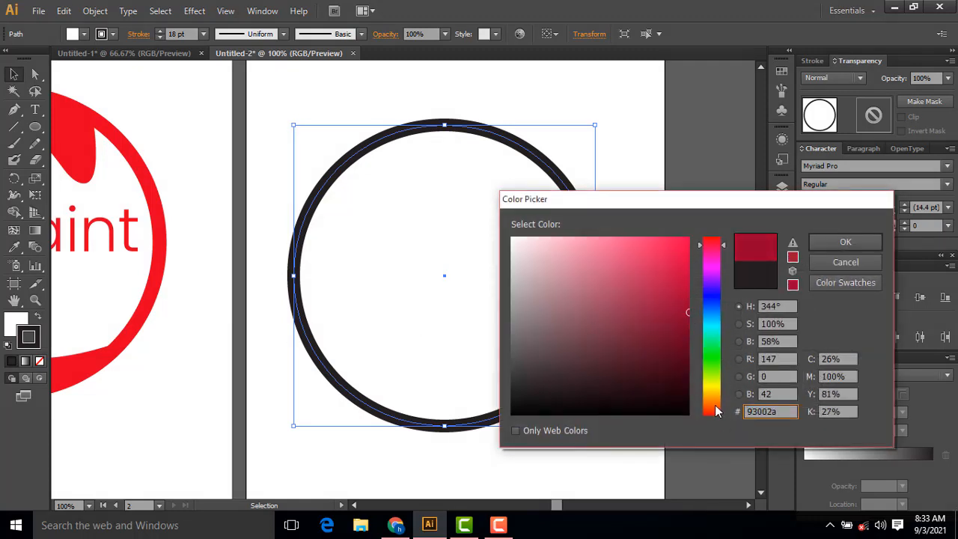
left_click(715, 411)
left_click_drag(678, 319, 692, 236)
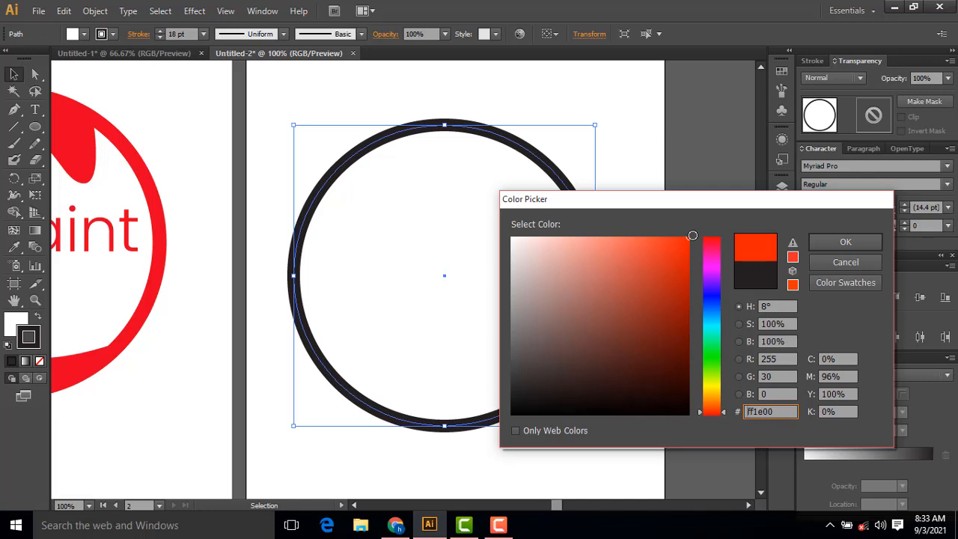
left_click(831, 243)
left_click(650, 221)
mouse_move(649, 221)
left_mouse_down()
mouse_move(678, 210)
mouse_move(701, 214)
left_mouse_up()
left_click_drag(229, 220, 259, 220)
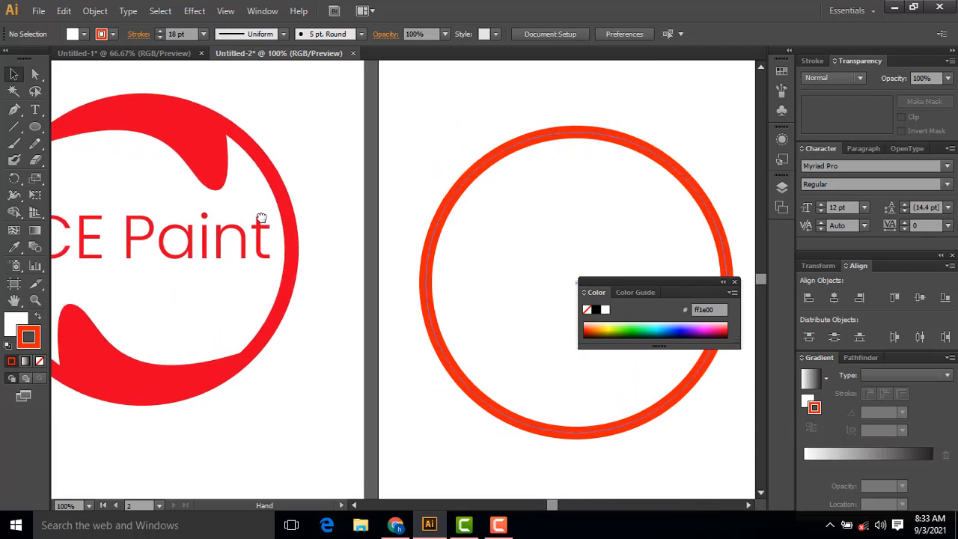
left_click(217, 161)
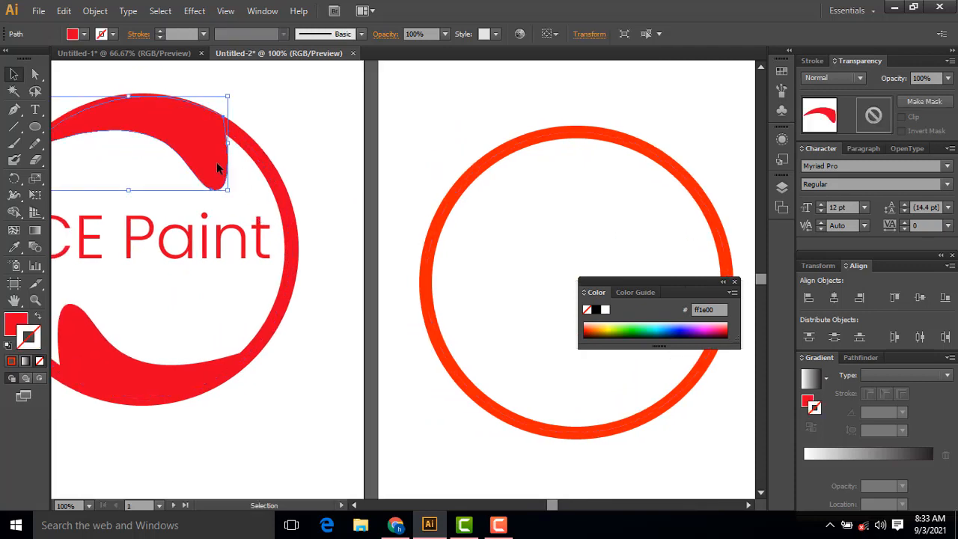
left_click(446, 132)
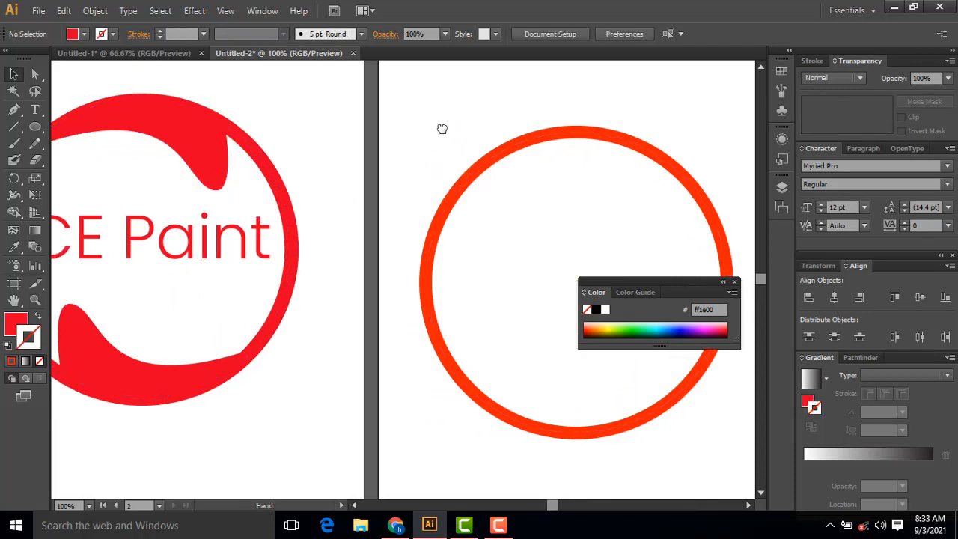
left_click_drag(441, 128, 411, 124)
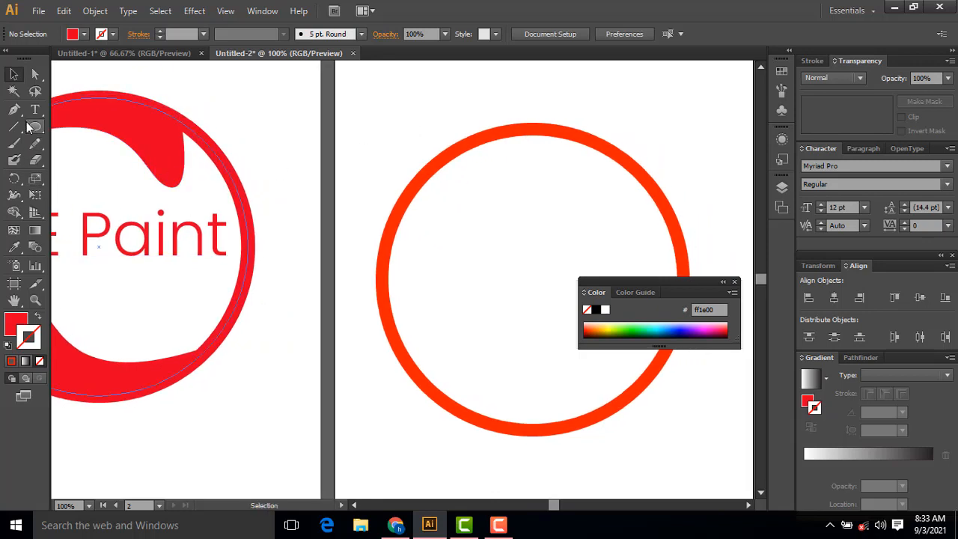
left_click(13, 109)
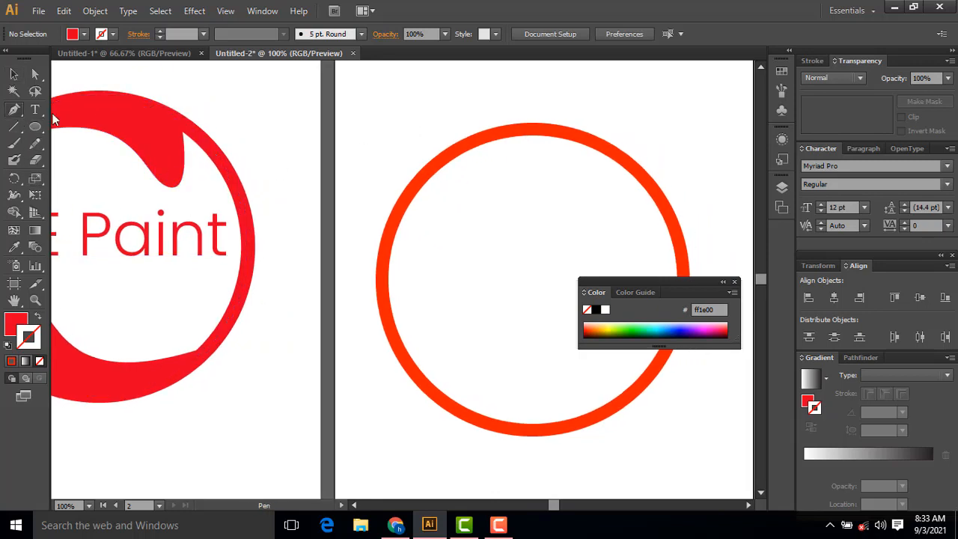
left_click(429, 181)
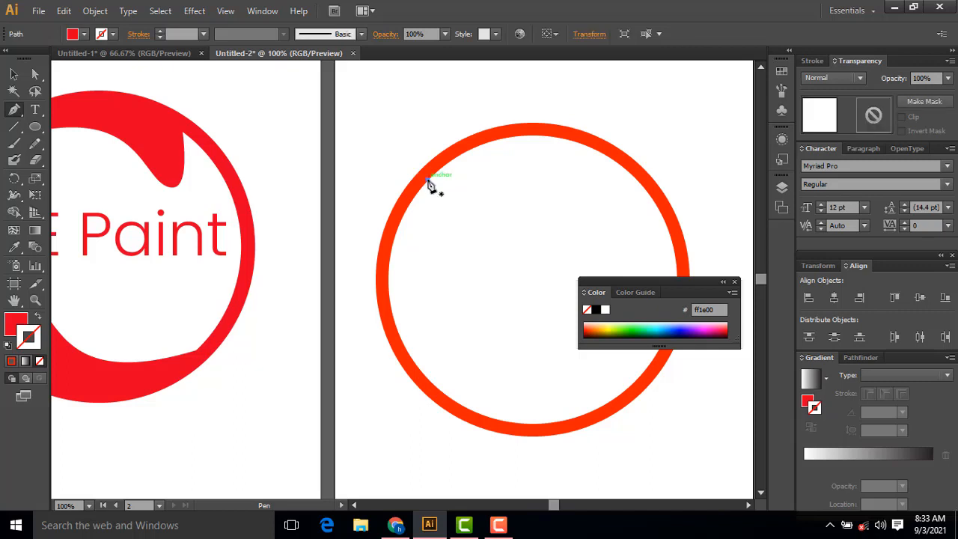
left_click(617, 162)
left_click_drag(618, 162, 722, 227)
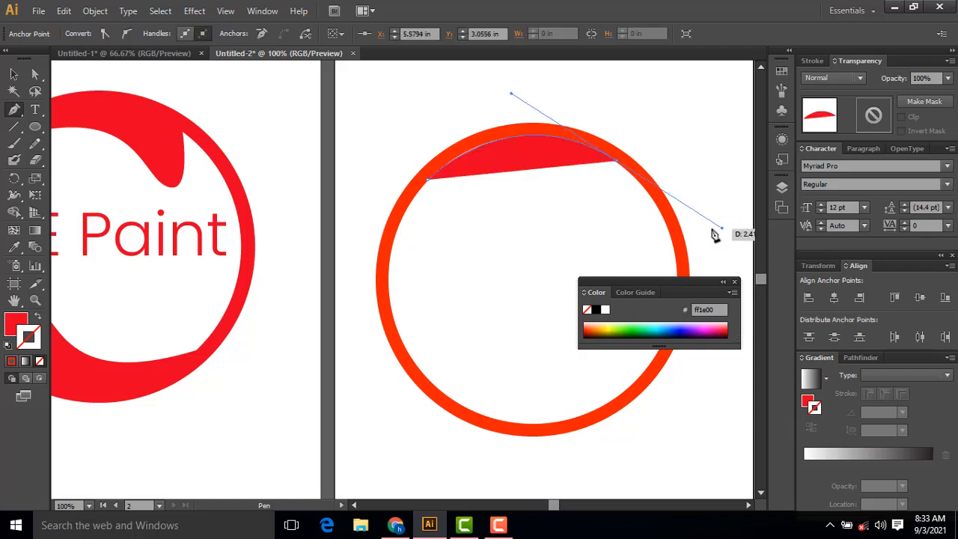
left_click(617, 162)
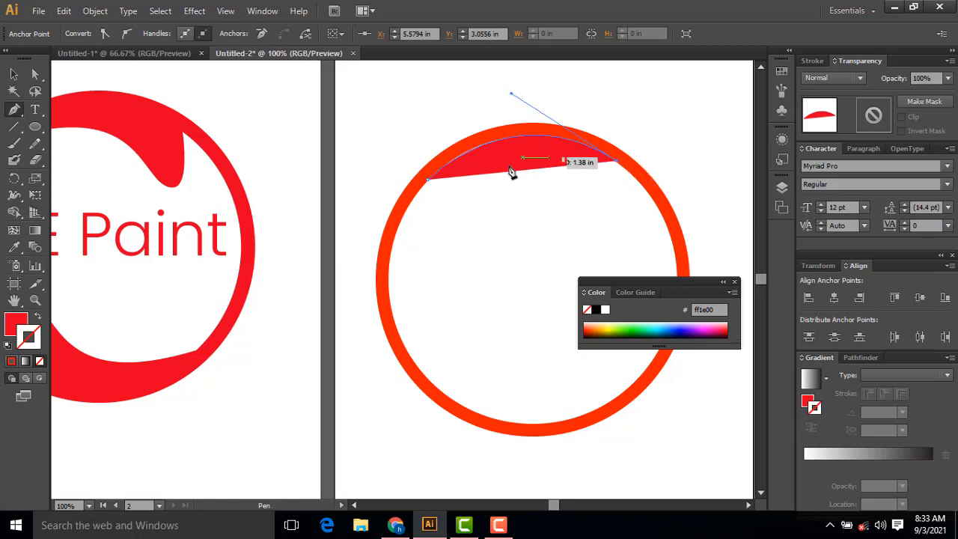
left_click_drag(430, 183, 384, 213)
key("ctrl+z")
left_click_drag(580, 177, 614, 172)
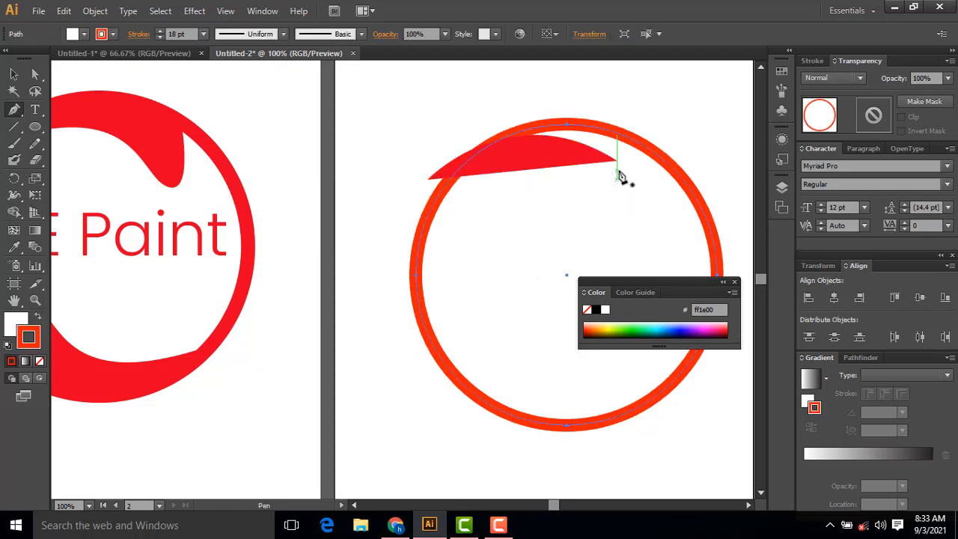
key("ctrl+z")
key("ctrl+z")
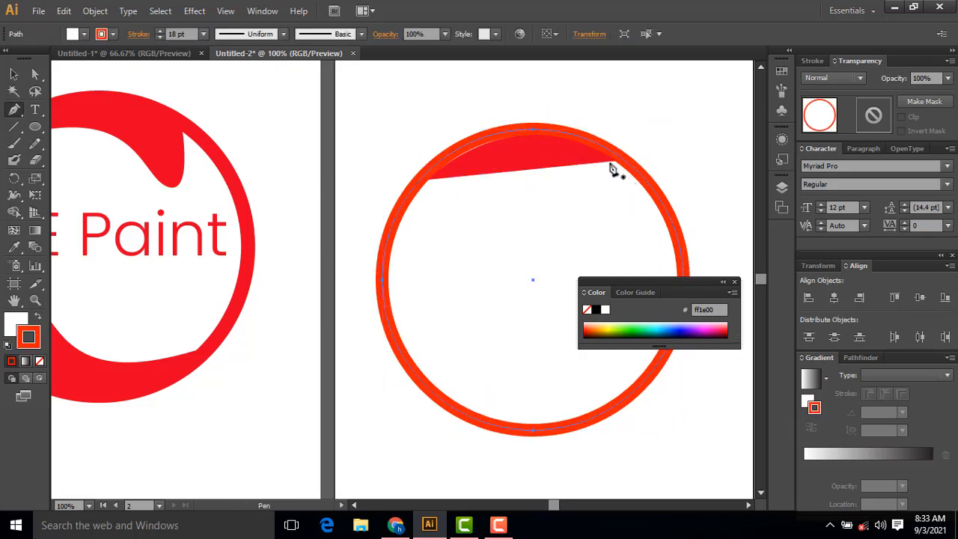
key("ctrl+z")
key("ctrl+z")
key("ctrl+z")
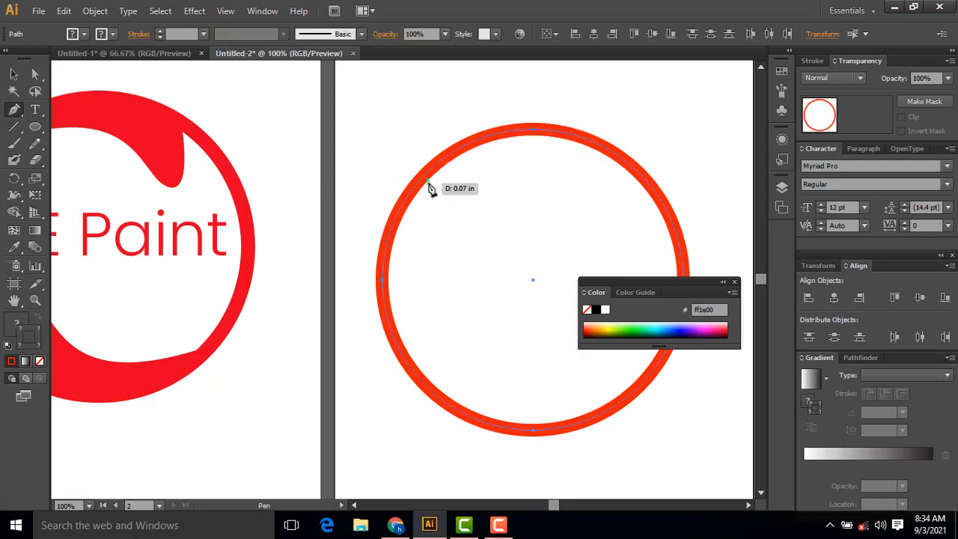
Step: Draw a closed swoosh with the Pen tool along the ring's upper inner edge, tapered at its left end with a rounded drip at its right
left_click(427, 180)
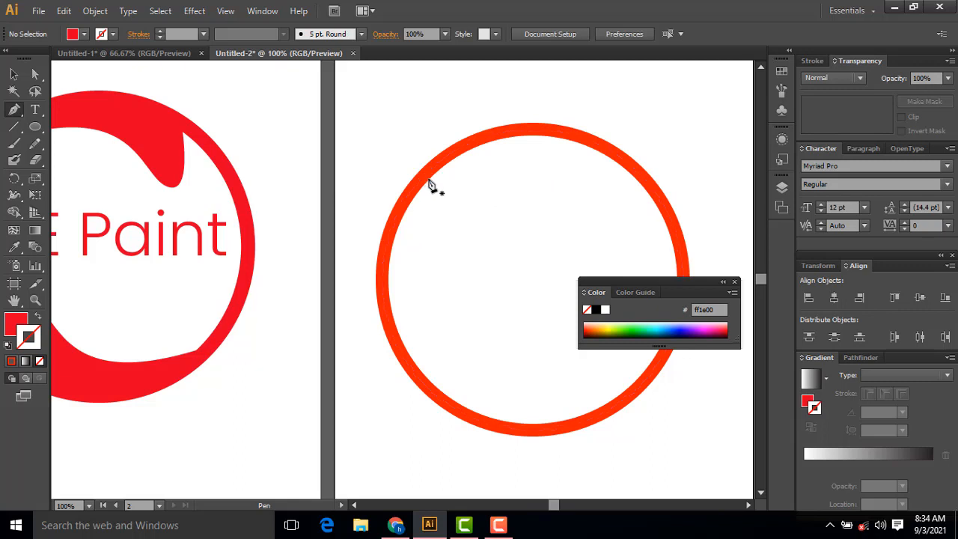
left_click(427, 181)
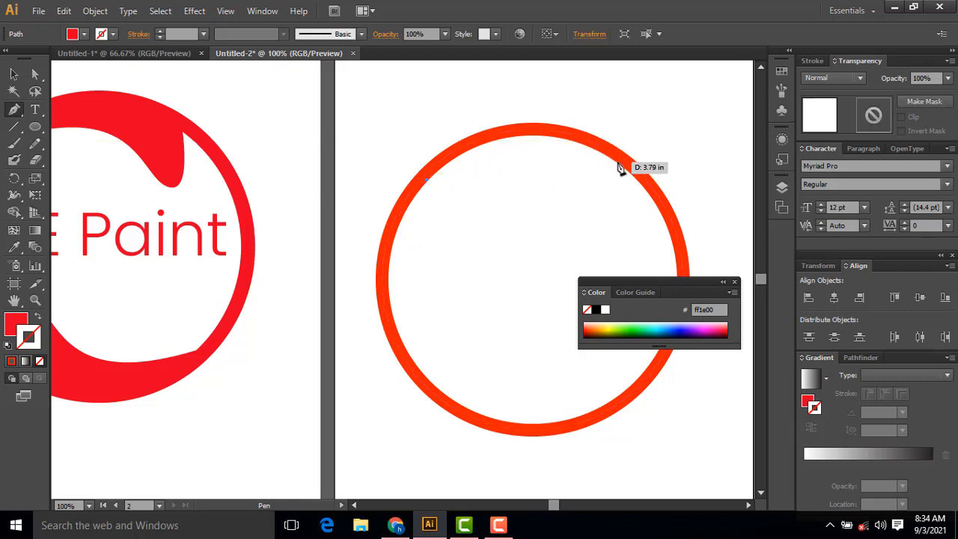
left_click_drag(618, 163, 724, 232)
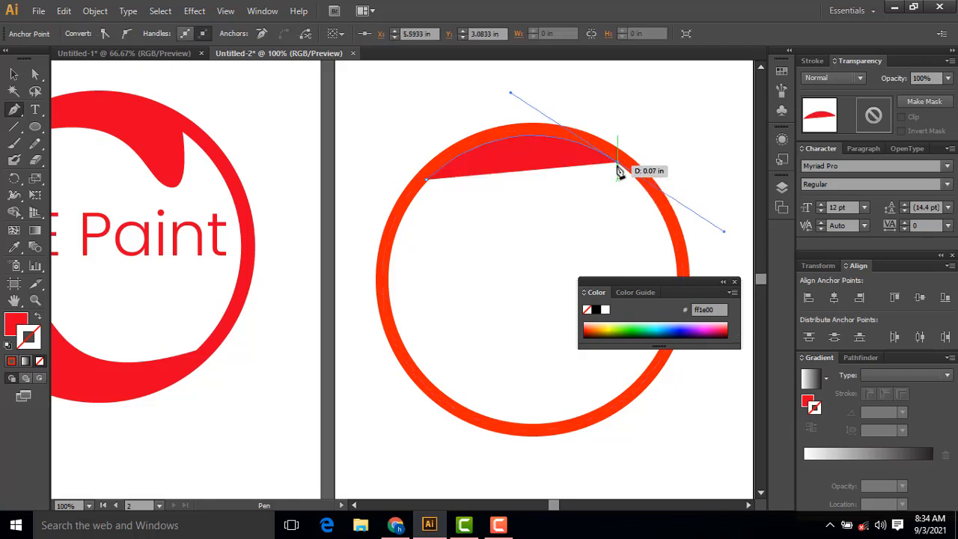
left_click_drag(618, 166, 588, 203)
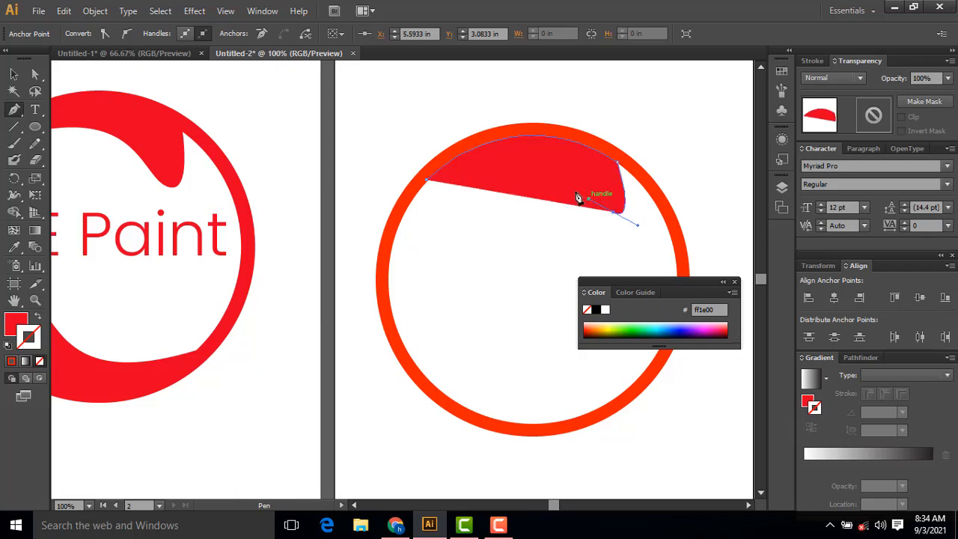
left_click(429, 185)
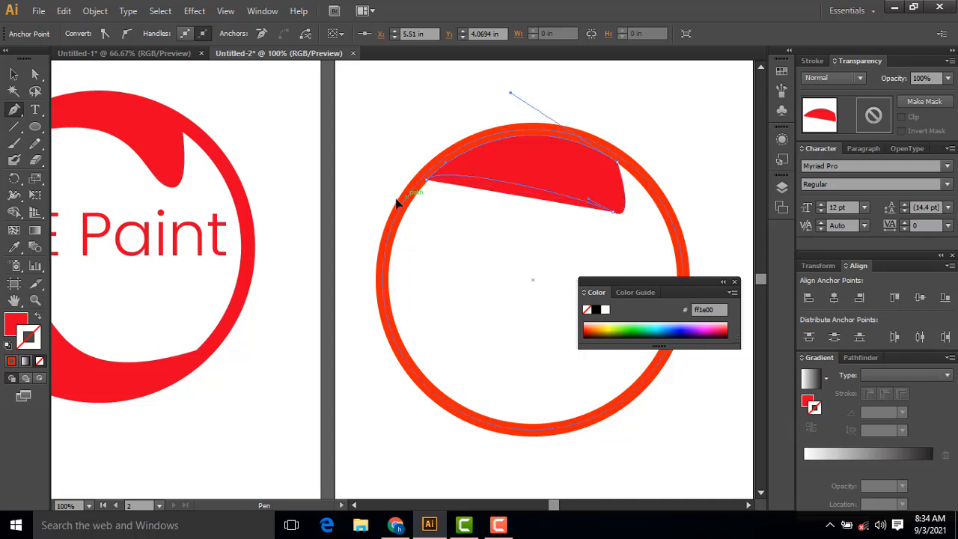
left_click_drag(316, 213, 295, 223)
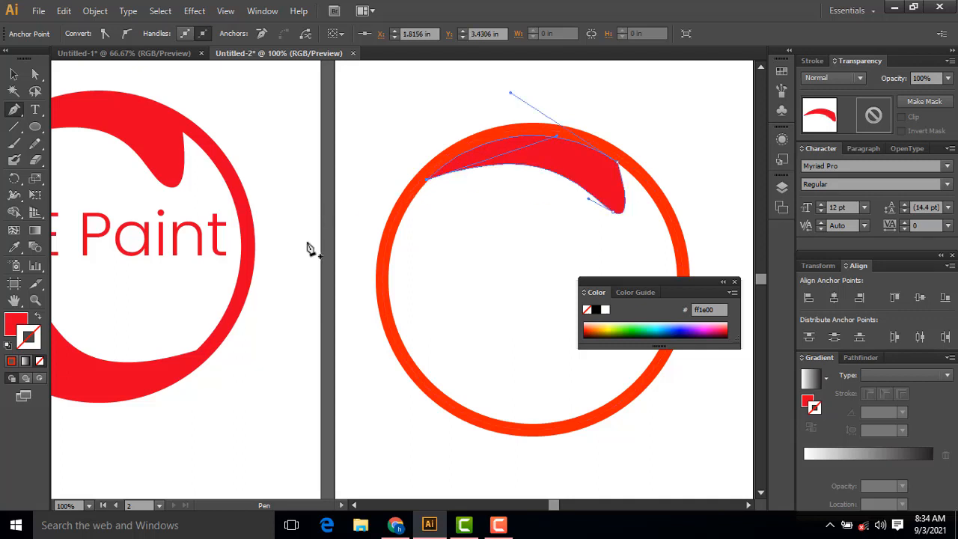
left_click_drag(187, 153, 133, 154)
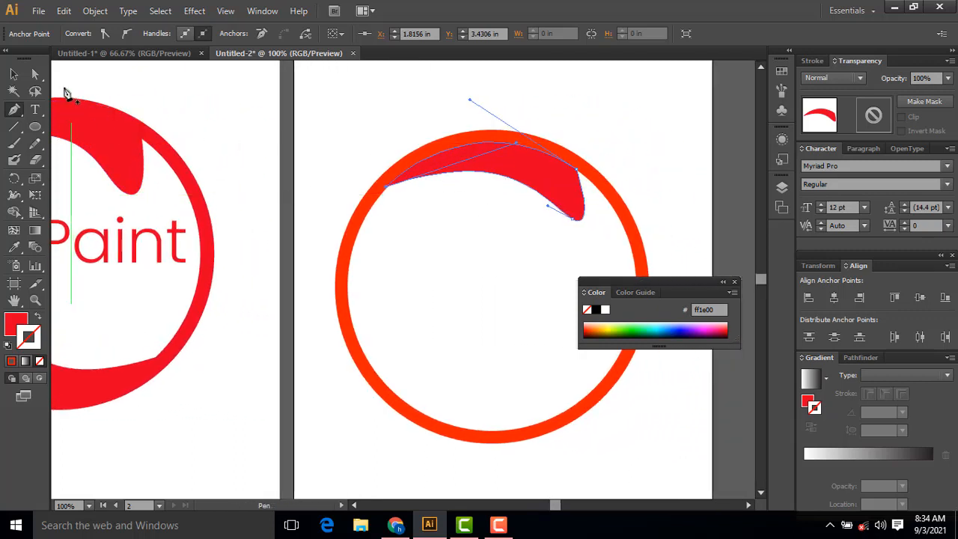
left_click(14, 74)
left_click(339, 97)
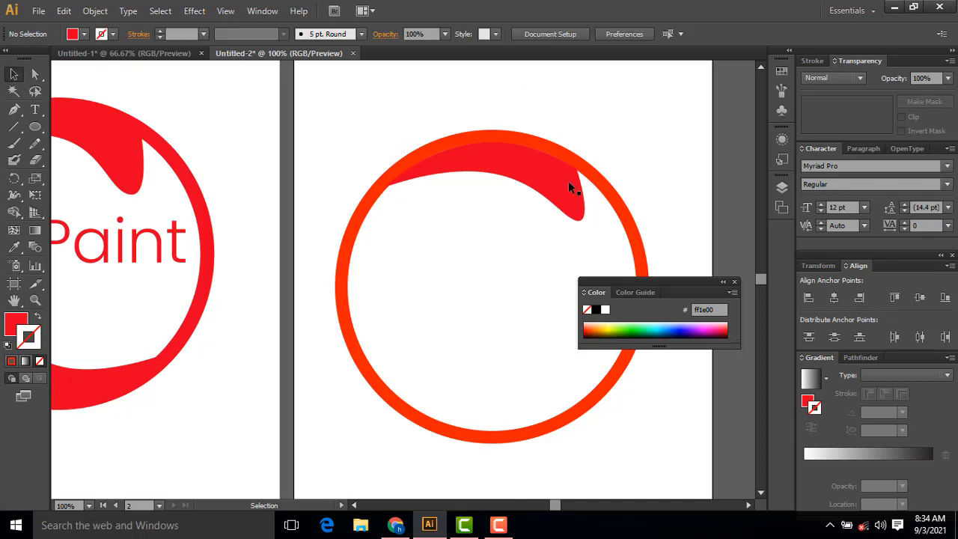
left_click(552, 196)
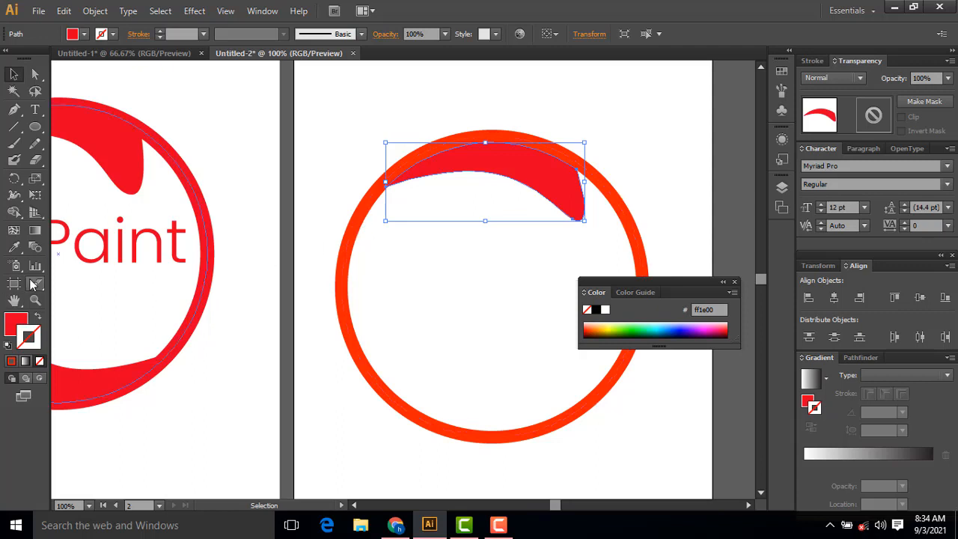
left_click(367, 305)
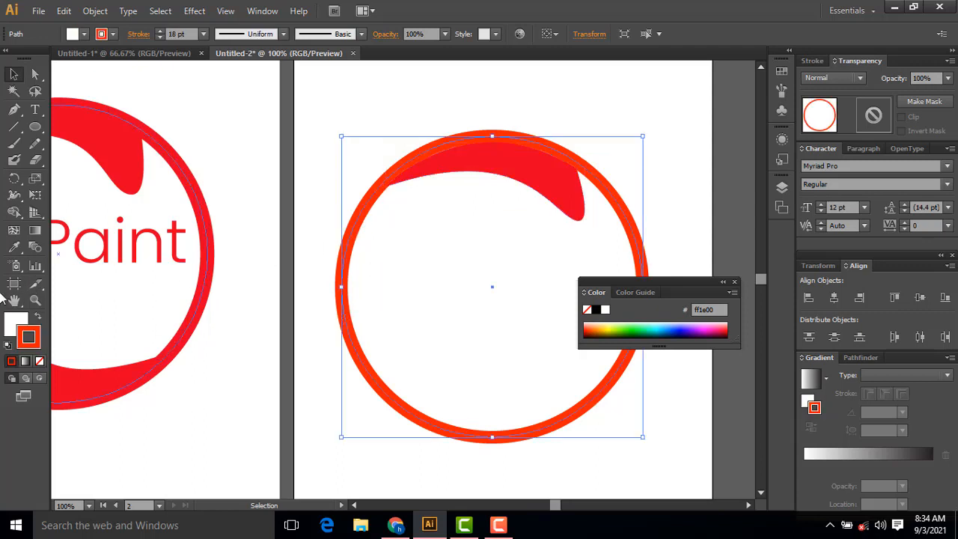
left_click(15, 249)
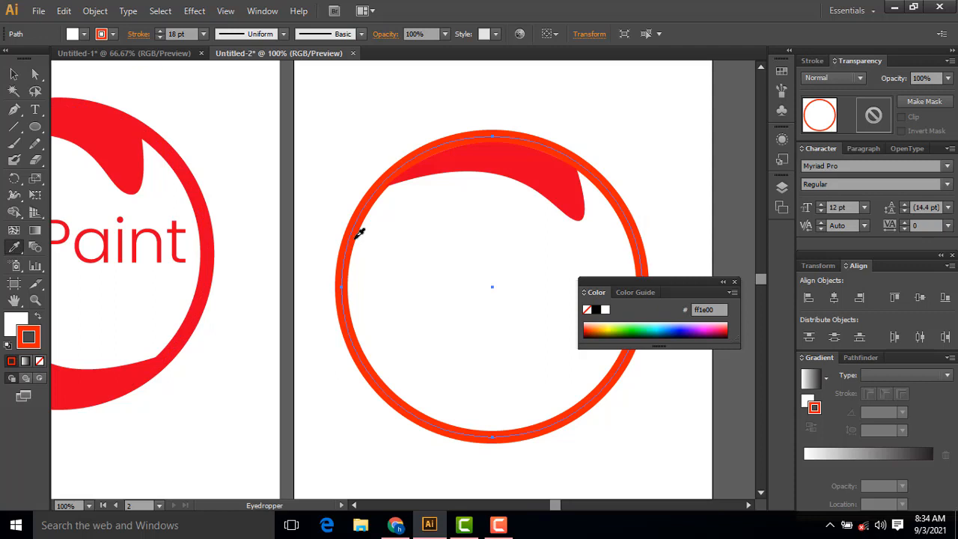
left_click(14, 72)
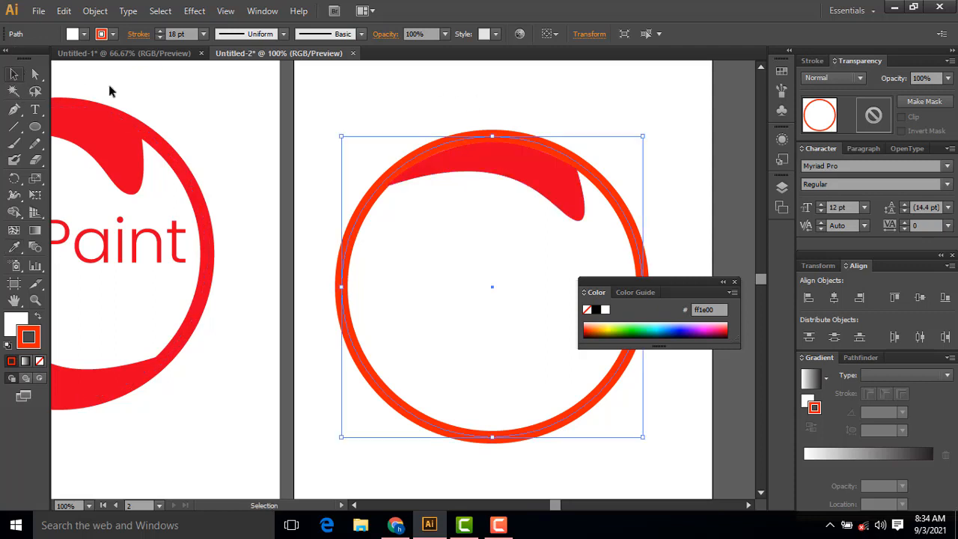
Step: Recolor the swoosh by sampling the ring's orange-red with the Eyedropper tool and deselect it
left_click(398, 101)
left_click(511, 182)
left_click(15, 247)
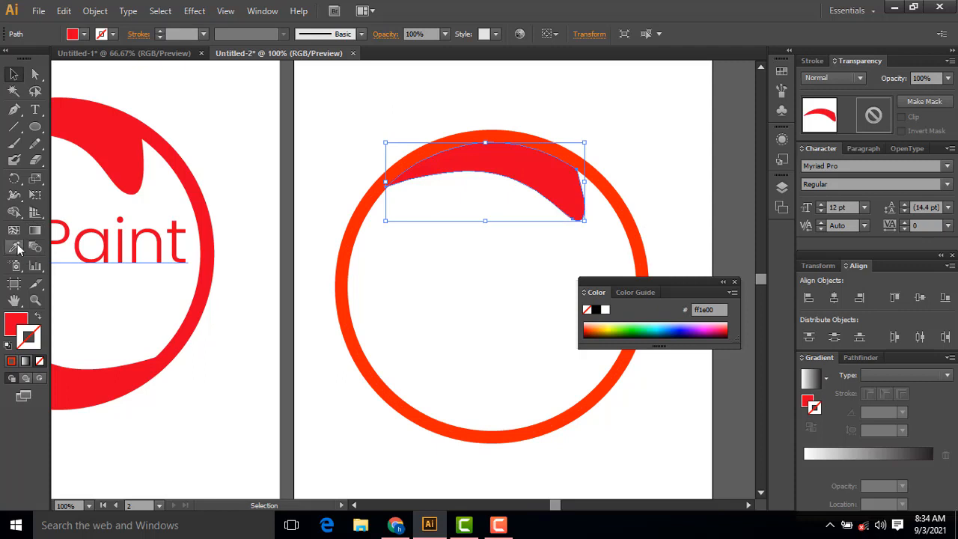
left_click(354, 221)
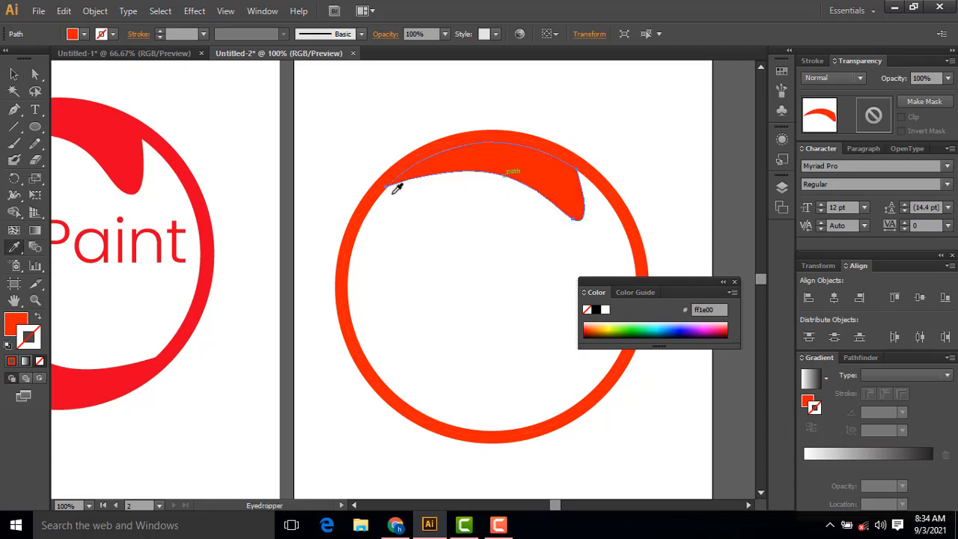
left_click(13, 73)
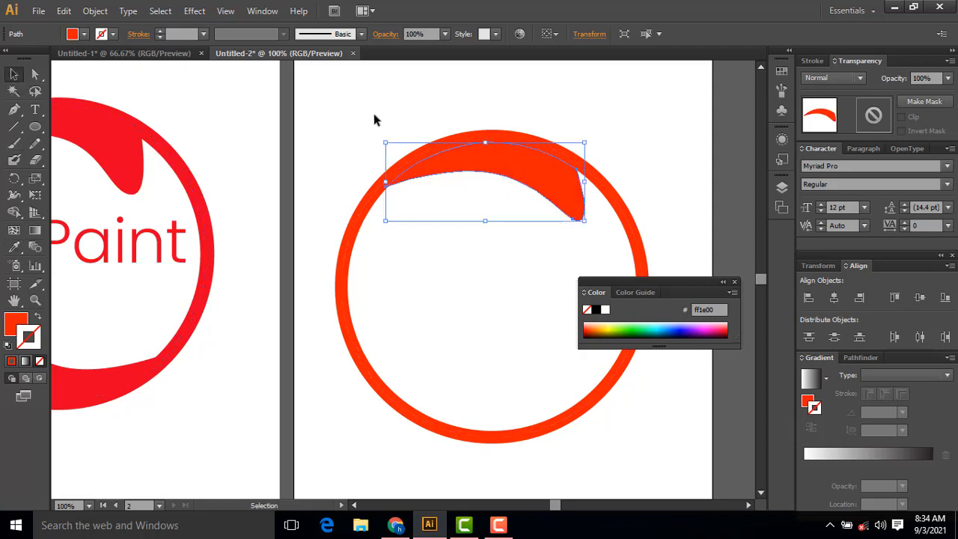
left_click(373, 112)
Step: Shift the swoosh slightly upward so it overlaps the ring and closes the thin gap between them
scroll(668, 163, "down", 1)
scroll(578, 127, "up", 2)
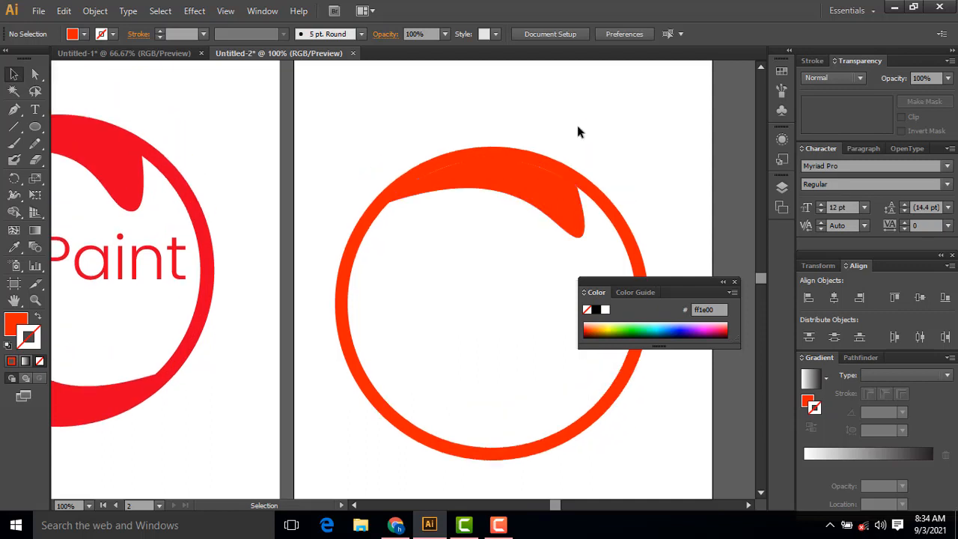
key("ctrl+plus")
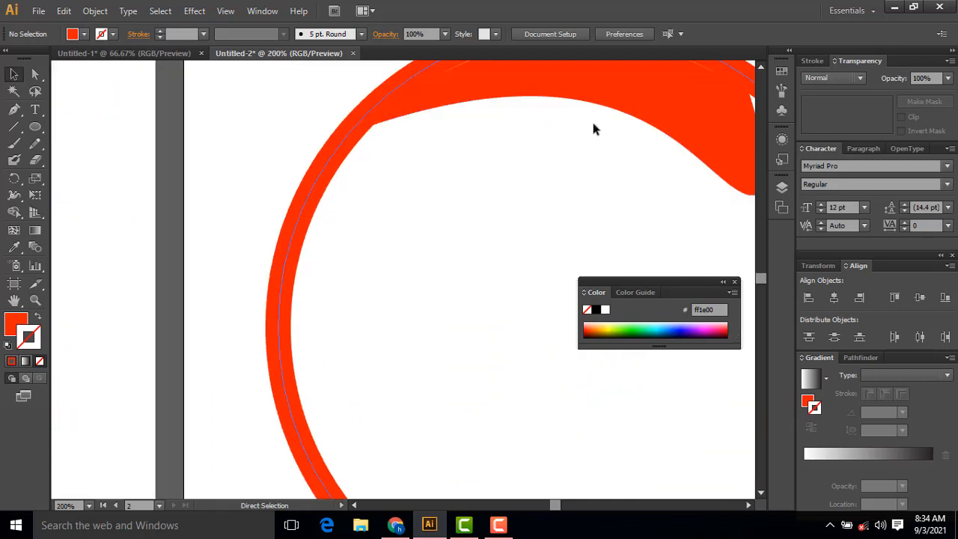
left_click_drag(471, 117, 347, 232)
left_click(383, 179)
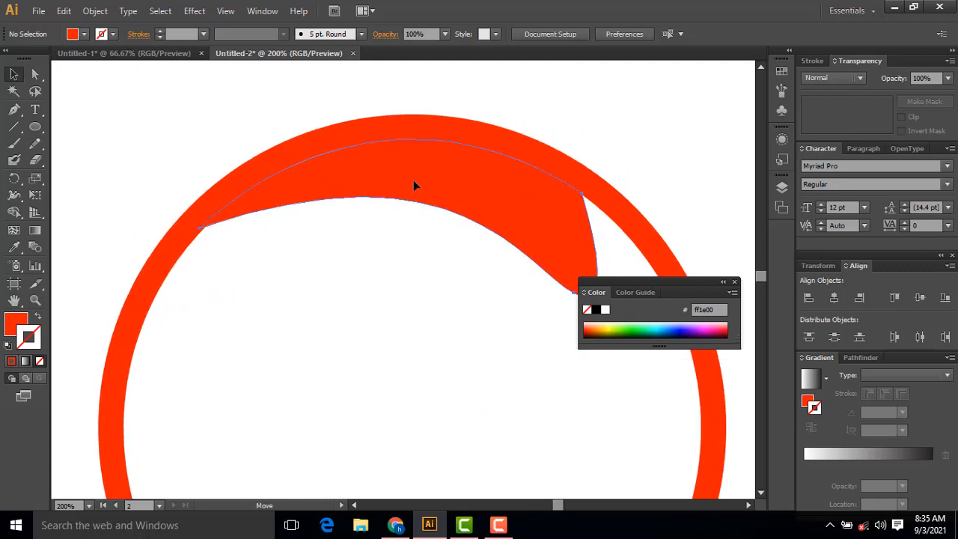
left_click(414, 181)
left_click(618, 121)
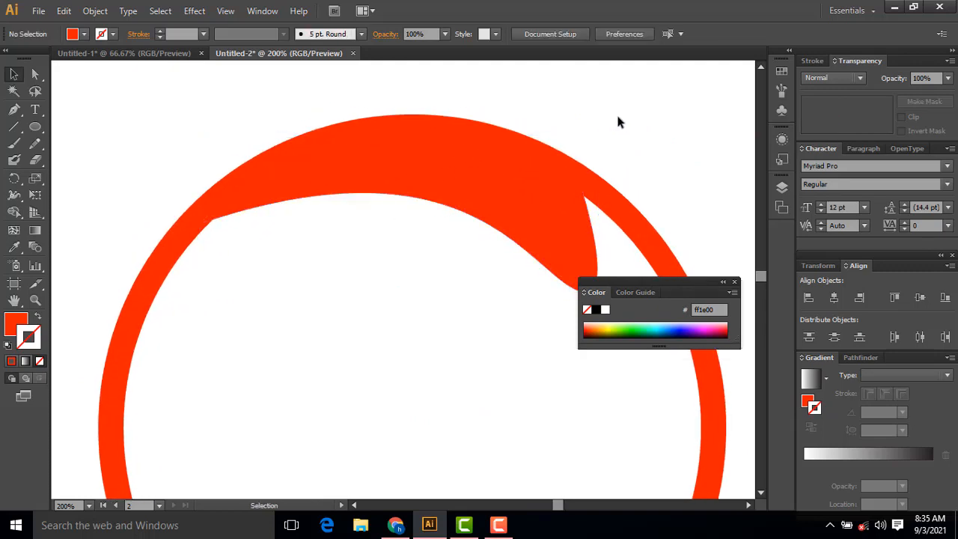
Step: Duplicate the swoosh to the lower part of the ring, rotate the copy about 180°, and seat it against the ring's lower inner edge
key("ctrl+minus")
key("ctrl+minus")
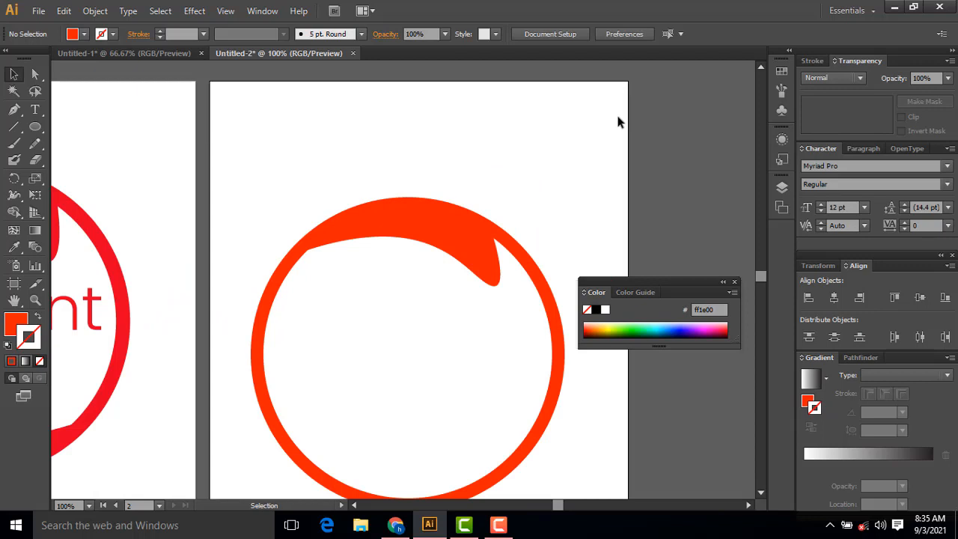
scroll(611, 127, "down", 3)
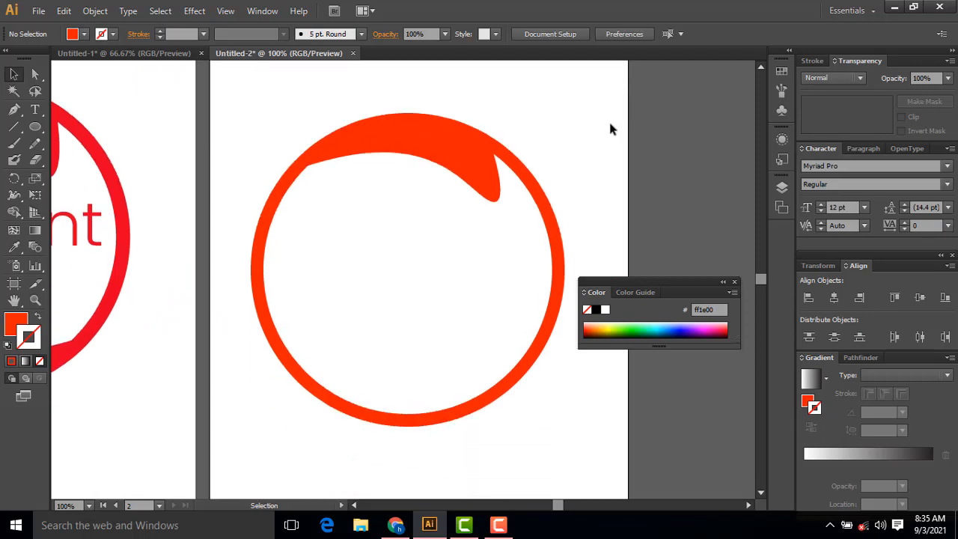
left_click(451, 142)
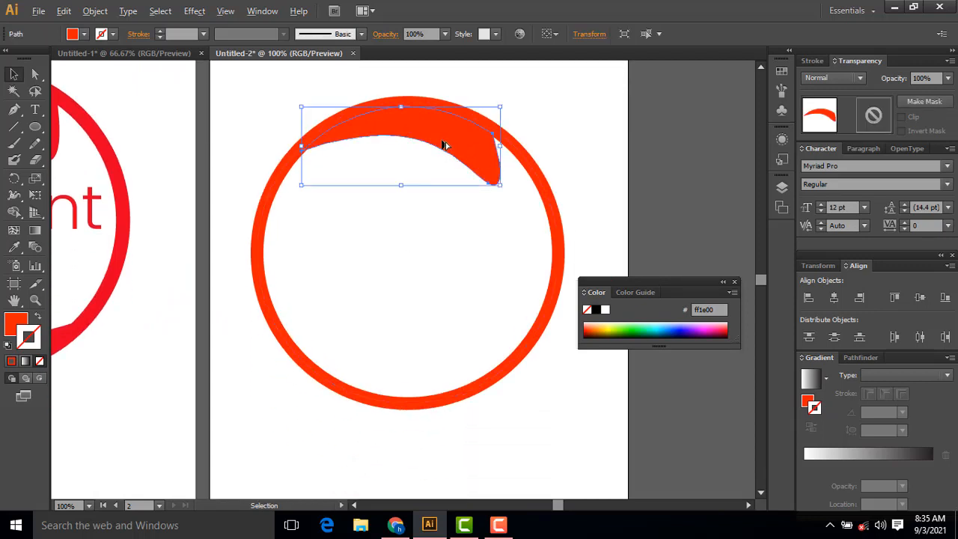
left_click_drag(441, 148, 443, 301)
mouse_move(442, 339)
left_mouse_down()
mouse_move(434, 344)
mouse_move(442, 330)
left_mouse_up()
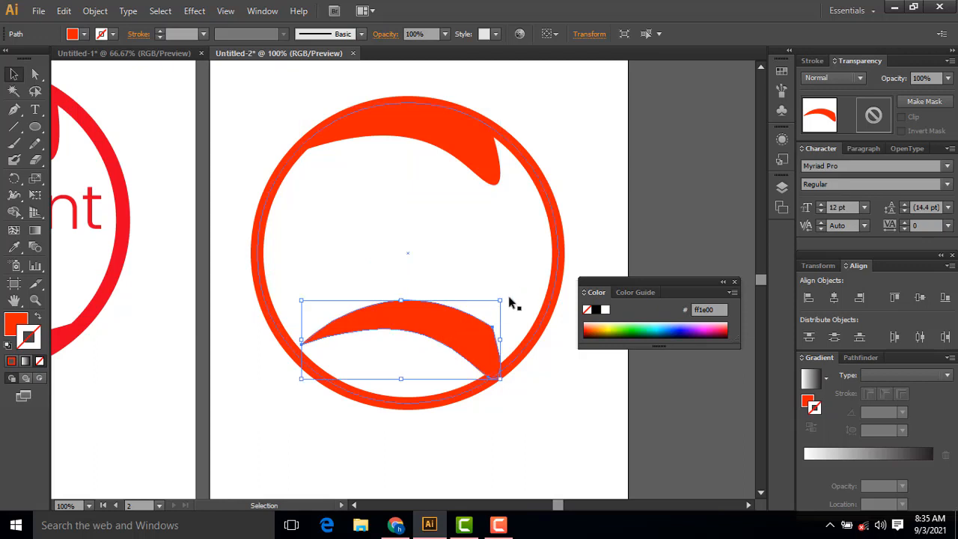
left_click_drag(507, 296, 418, 381)
left_click(642, 377)
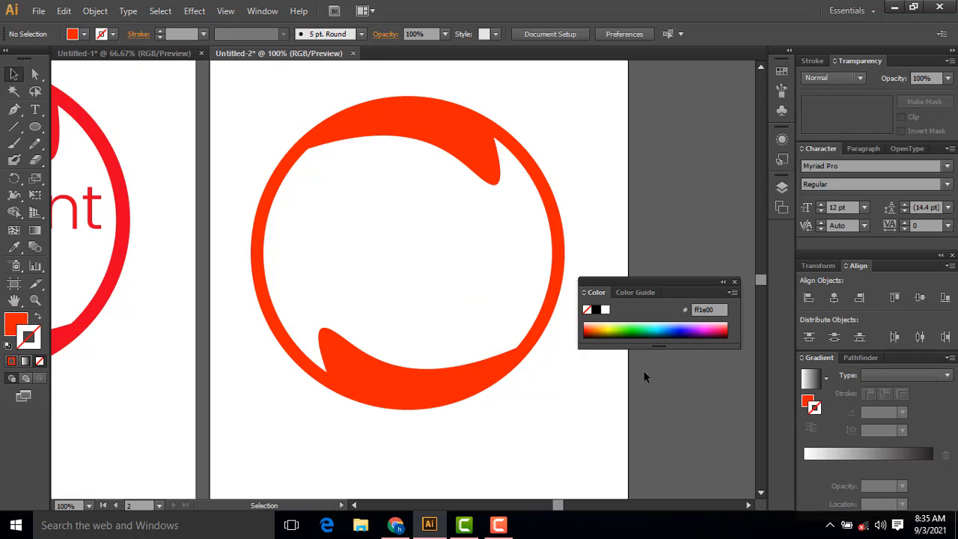
Step: Add the text "ICE PAINT" inside the ring with the Type tool
key("space")
mouse_move(316, 259)
left_mouse_down()
mouse_move(499, 295)
mouse_move(521, 286)
mouse_move(265, 280)
mouse_move(280, 272)
left_mouse_up()
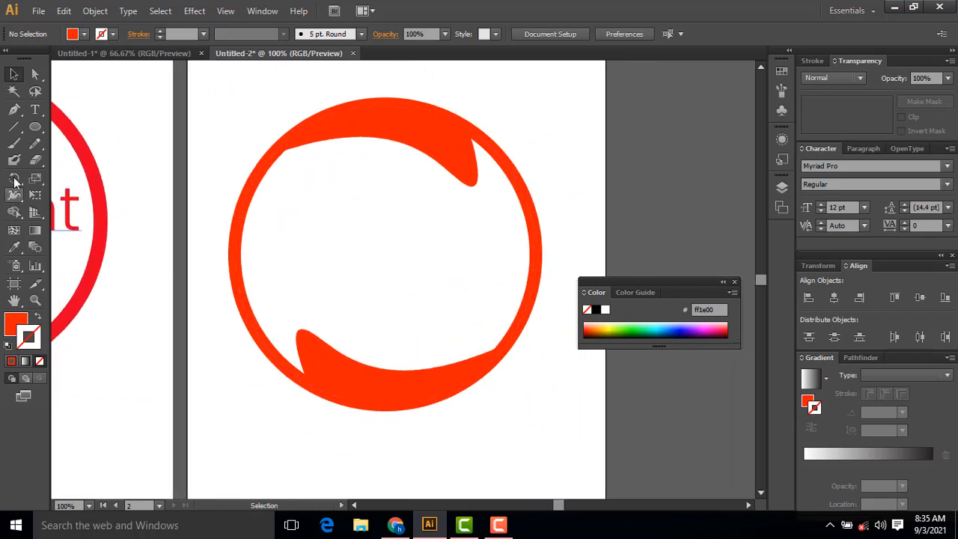
left_click(35, 110)
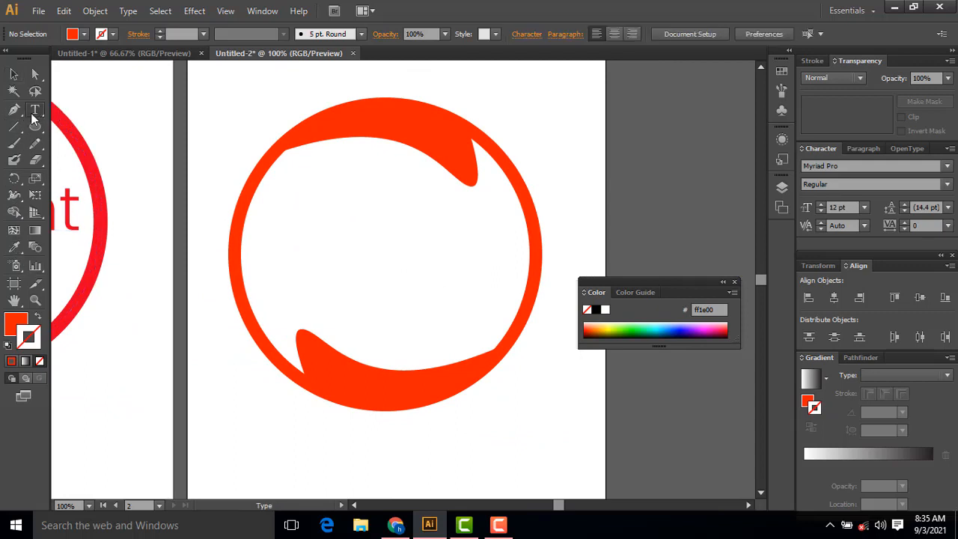
left_click(302, 225)
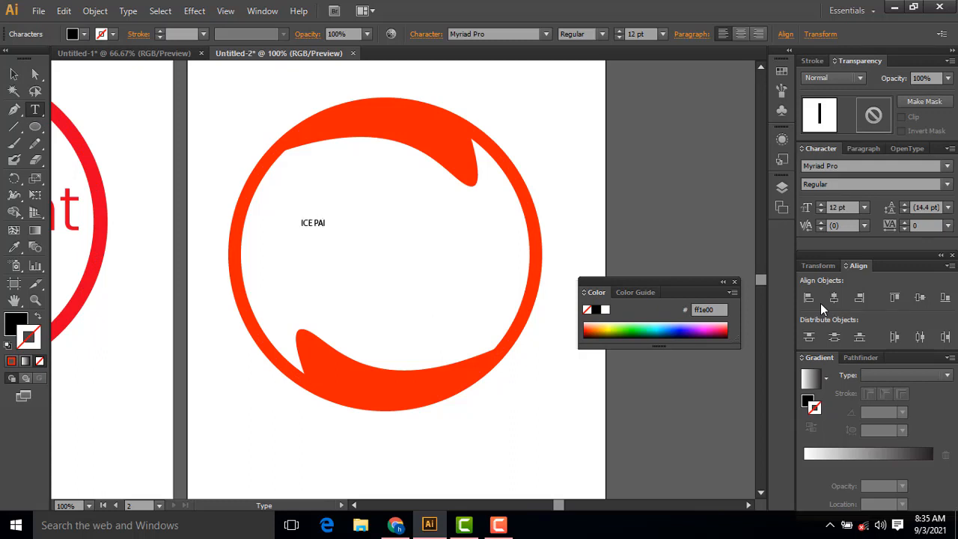
left_click(13, 74)
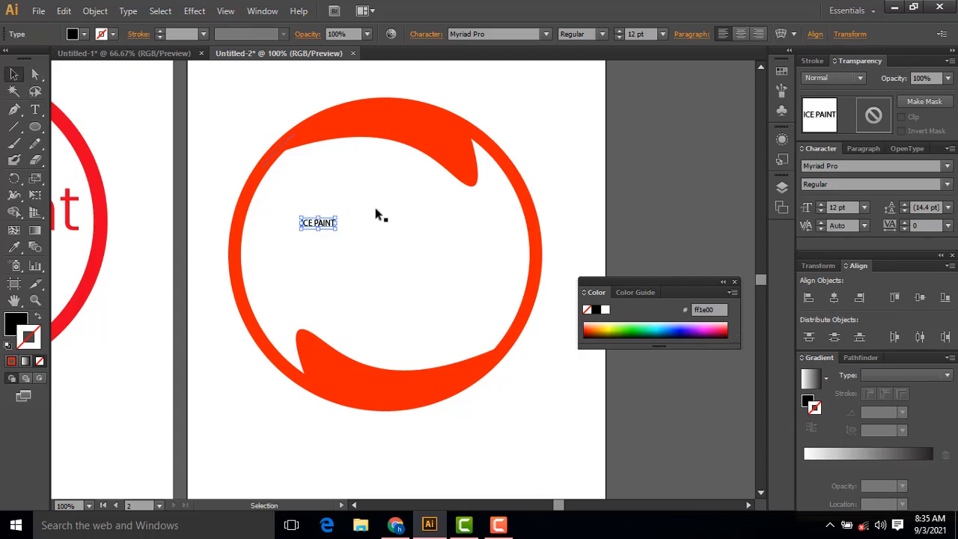
Step: Enlarge the ICE PAINT text to about 75.35 pt across the ring's interior and set its font to Poppins
mouse_move(338, 231)
left_mouse_down()
mouse_move(510, 295)
mouse_move(510, 284)
mouse_move(458, 254)
left_mouse_up()
left_click(424, 34)
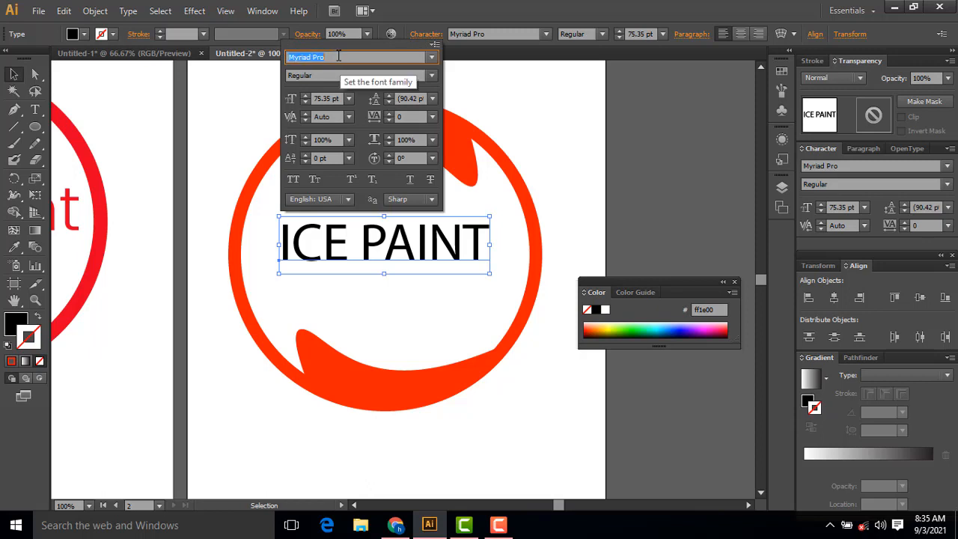
type("Poppins")
key("Return")
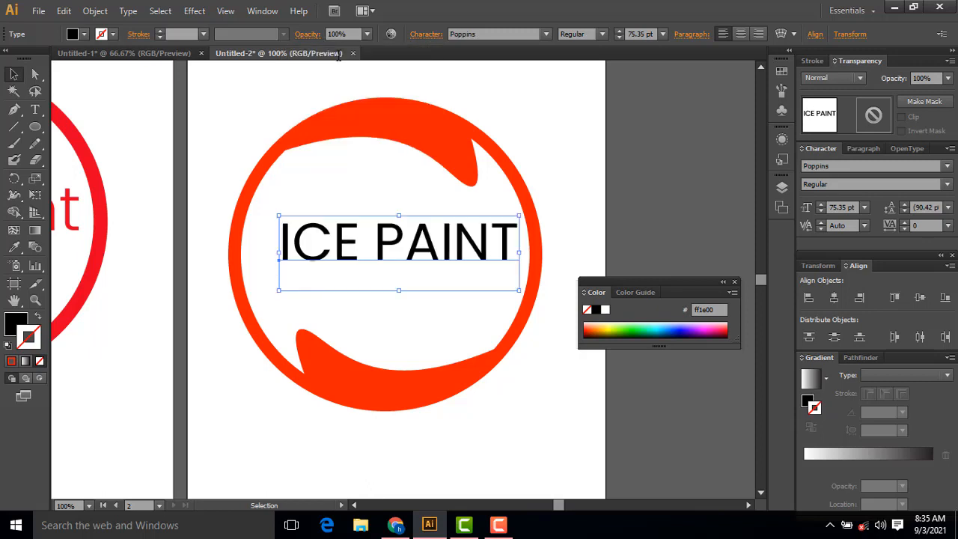
left_click_drag(446, 241, 437, 240)
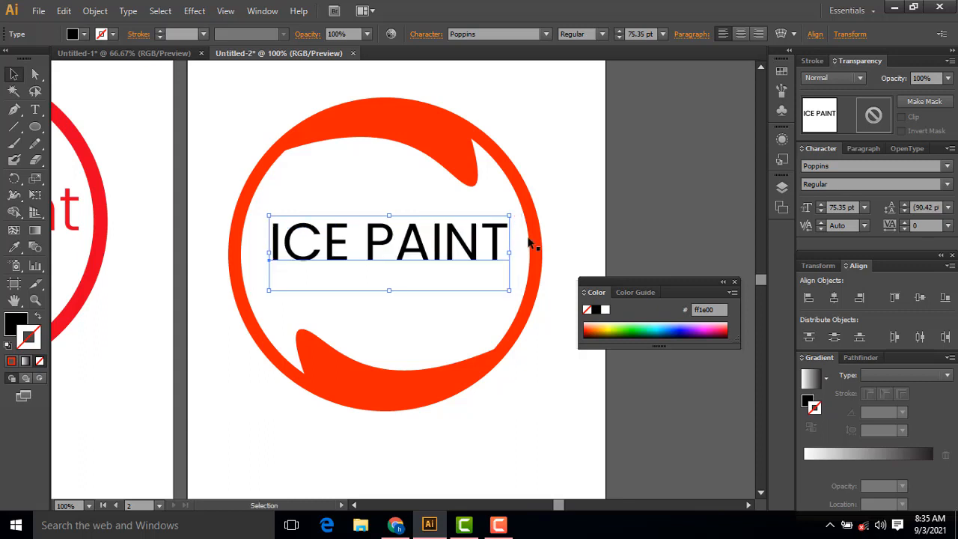
Step: Recolor the ICE PAINT text by sampling the upper swoosh's orange-red with the Eyedropper tool
left_click(15, 248)
left_click(442, 141)
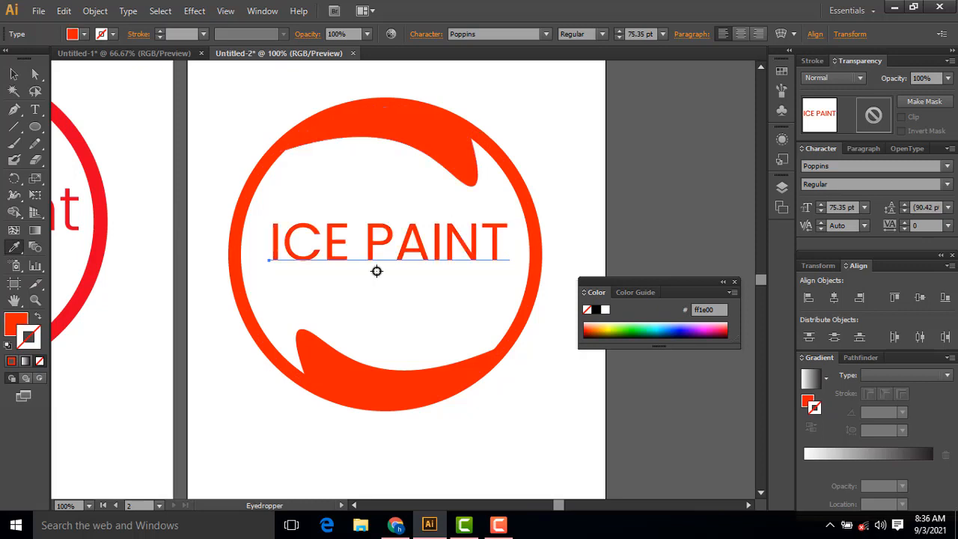
left_click(13, 74)
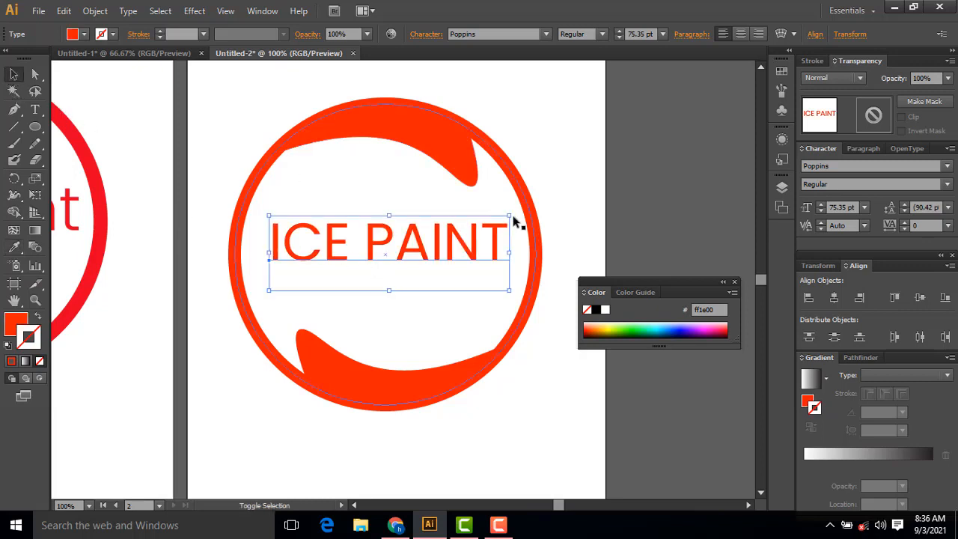
Step: Scale the ICE PAINT text up to about 86.29 pt and shift it to sit centered between the ring's inner edges
left_click_drag(510, 216, 530, 202)
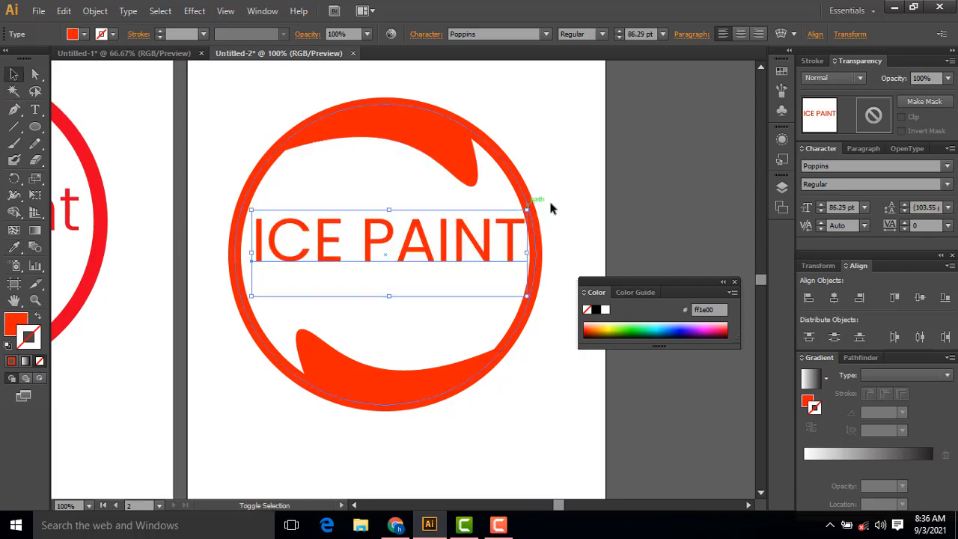
left_click(544, 167)
left_click_drag(487, 244, 477, 244)
left_click(564, 139)
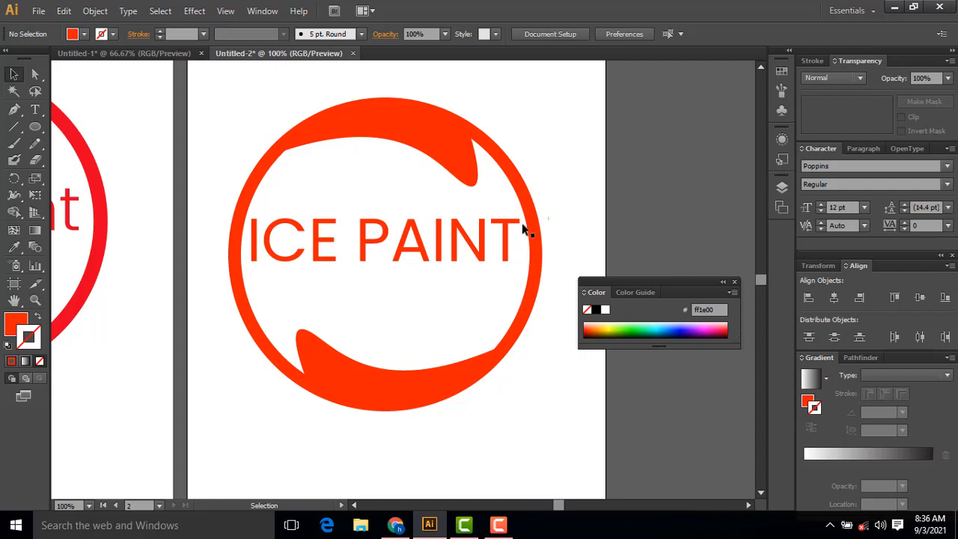
Step: Duplicate the ICE PAINT text and move the copy down so it partly overlaps the original from below
left_click(484, 240)
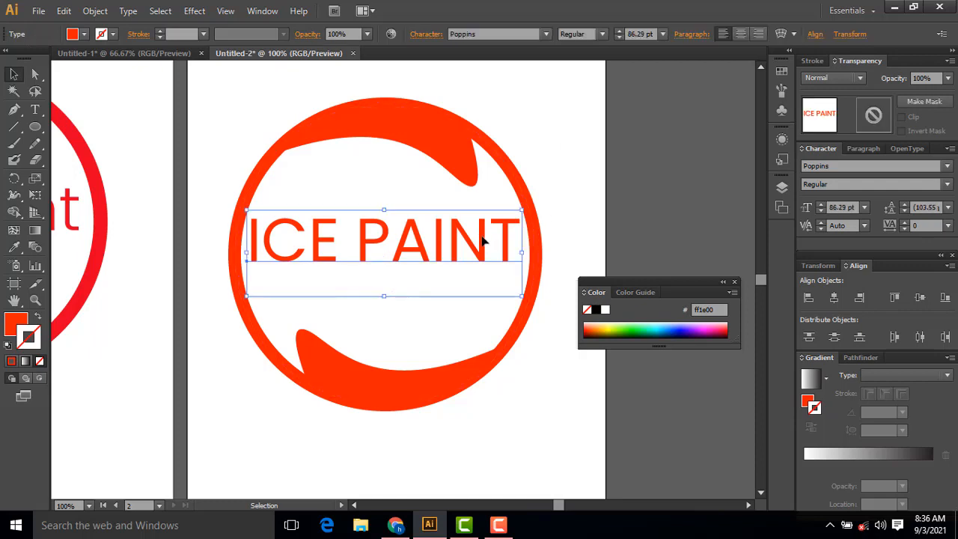
mouse_move(483, 241)
left_mouse_down()
mouse_move(486, 263)
mouse_move(480, 249)
left_mouse_up()
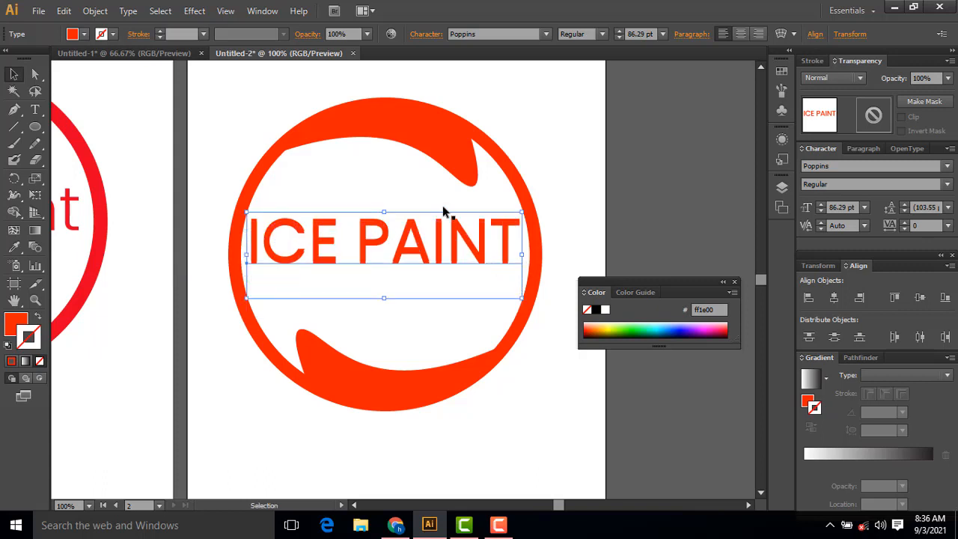
left_click_drag(369, 250, 392, 274)
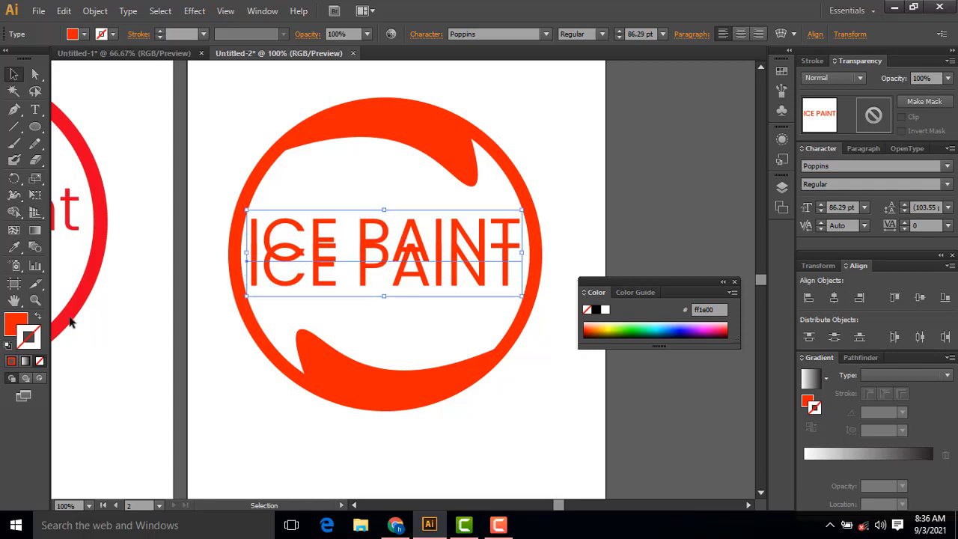
Step: Fill the upper, original ICE PAINT text with black (000000) and deselect it
double_click(16, 323)
left_click_drag(516, 393, 503, 418)
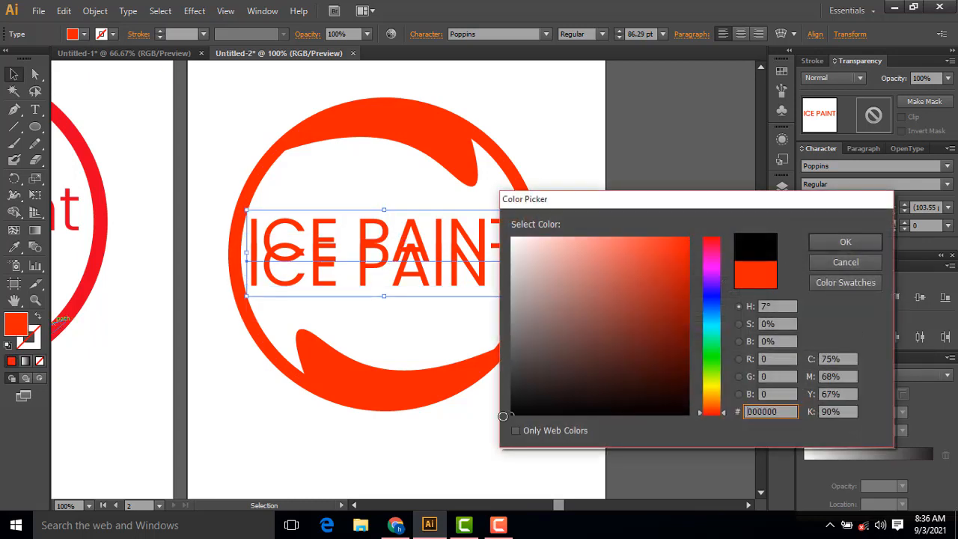
left_click(844, 242)
left_click(668, 146)
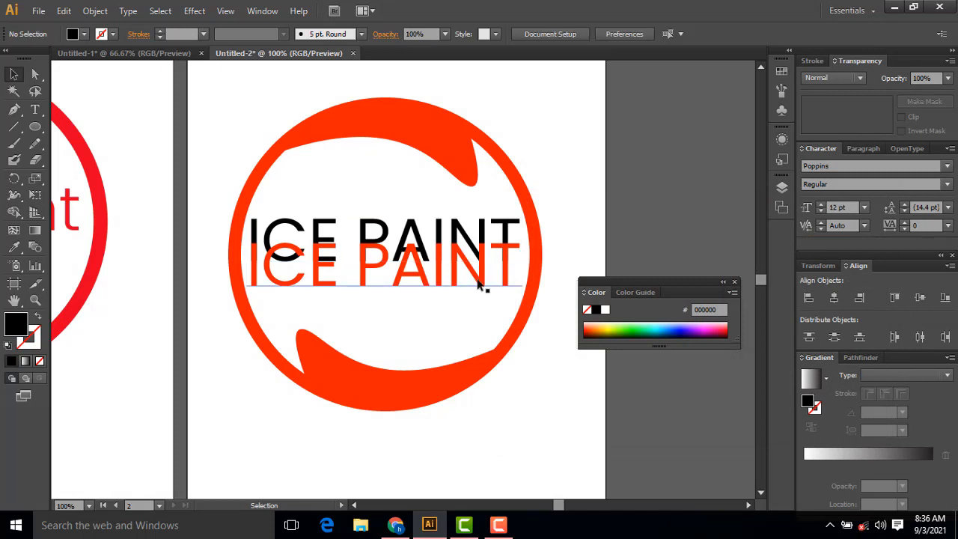
Step: Move the orange-red ICE PAINT copy up over the black text, offset slightly to the right as a shadow effect
mouse_move(487, 278)
left_mouse_down()
mouse_move(497, 272)
mouse_move(487, 260)
left_mouse_up()
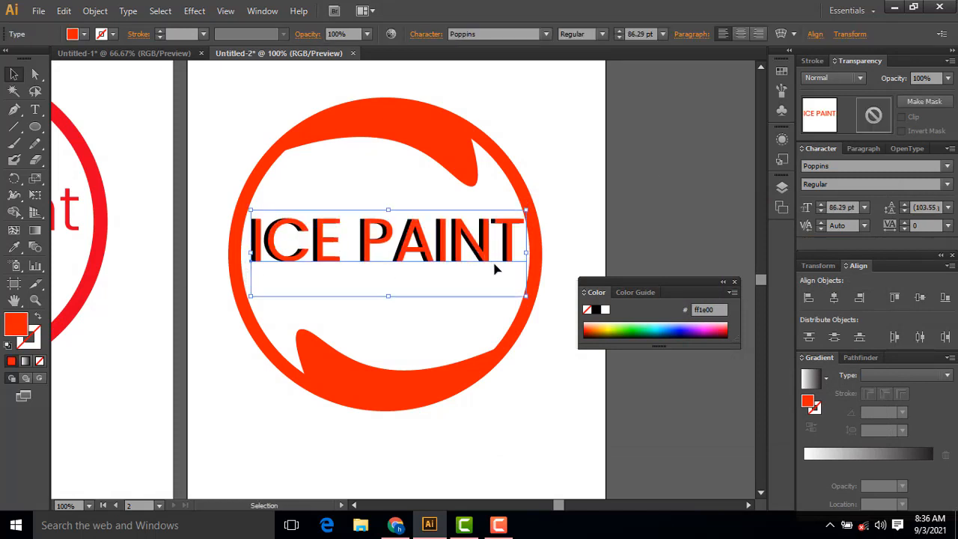
left_click(643, 192)
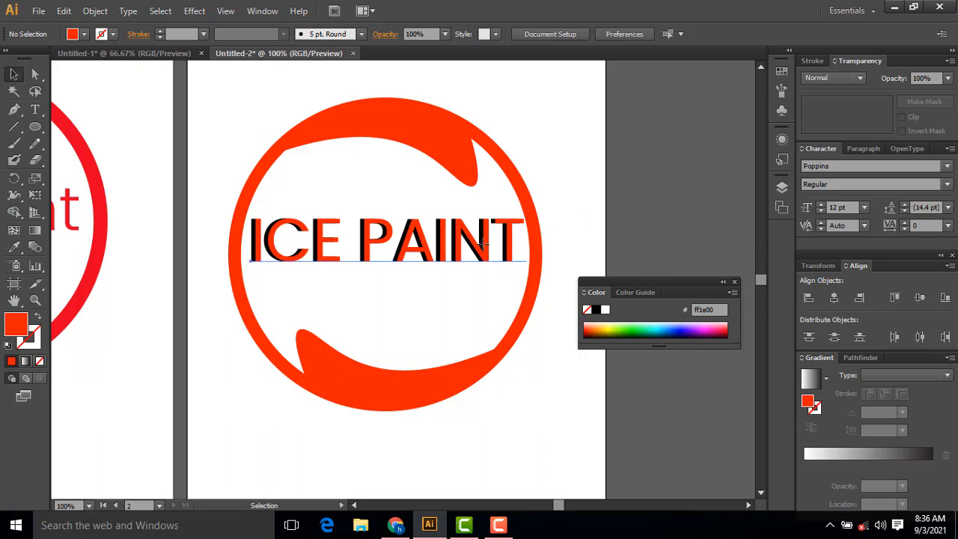
left_click_drag(486, 247, 484, 252)
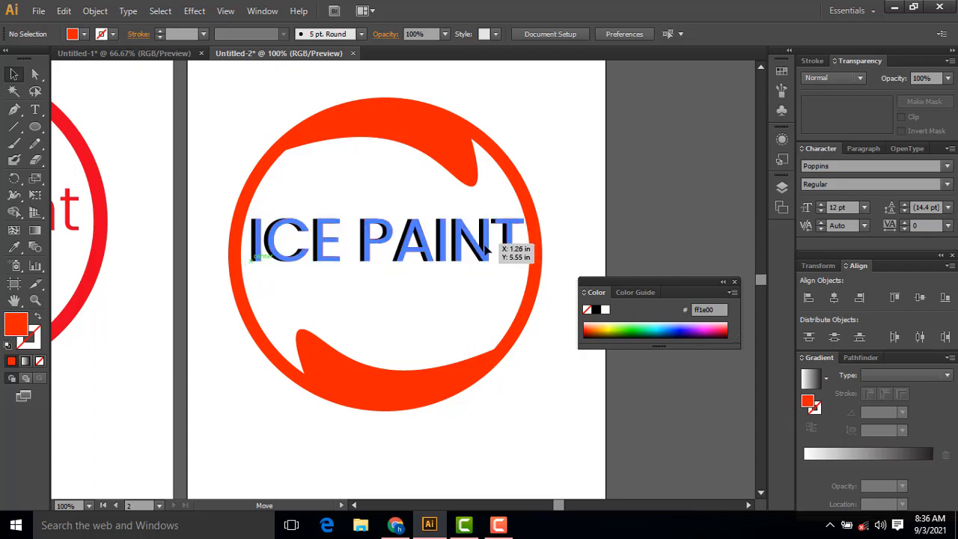
left_click(540, 119)
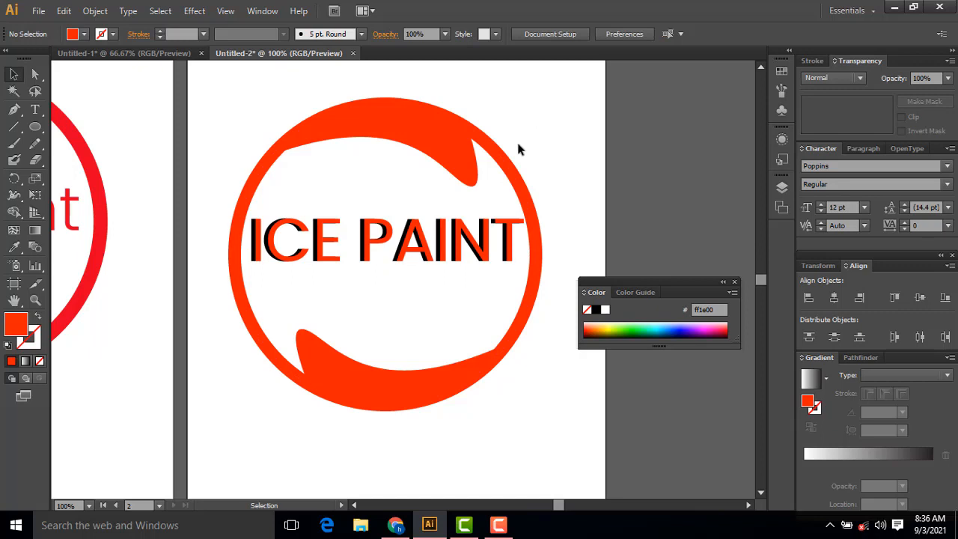
Step: Try a lighter orange-red fill, f94a38, on the front ICE PAINT copy
left_click(251, 257)
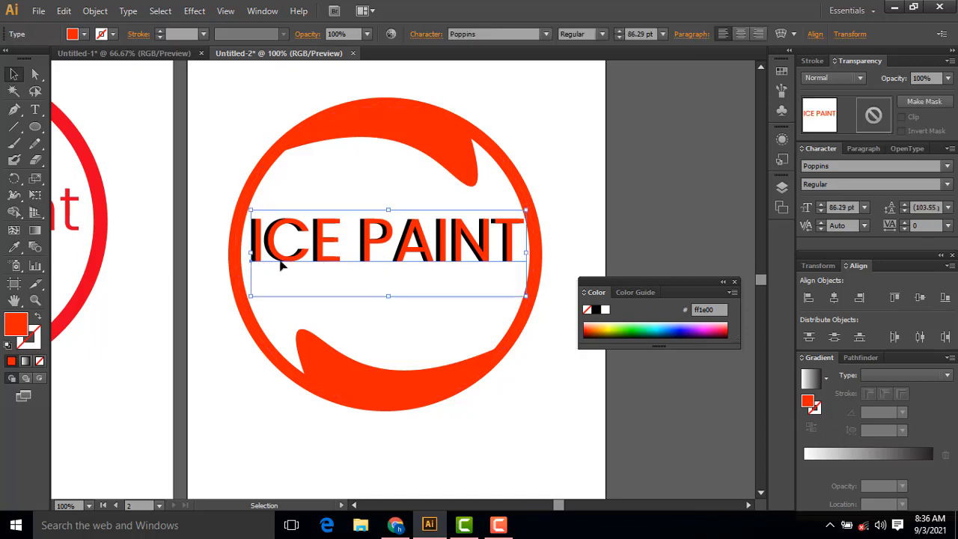
double_click(20, 326)
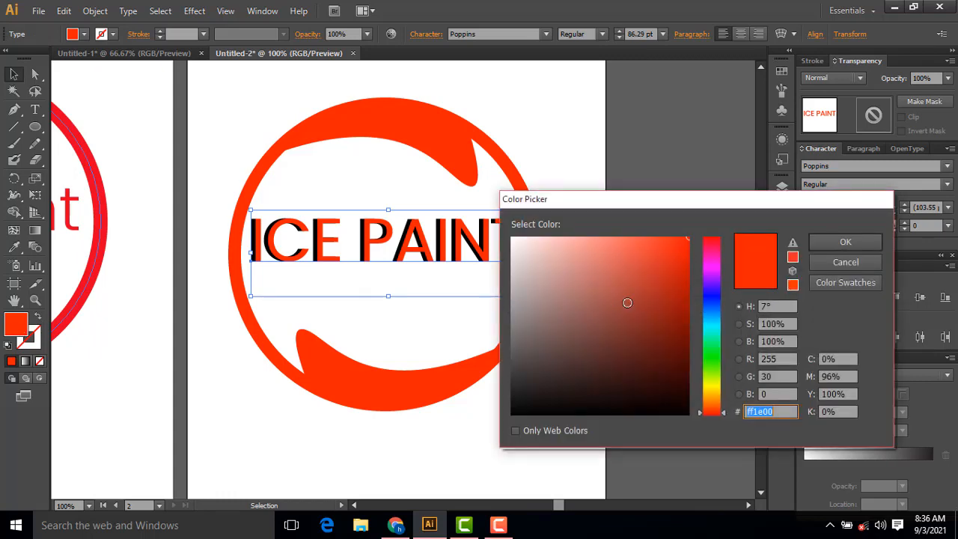
left_click_drag(670, 295, 651, 240)
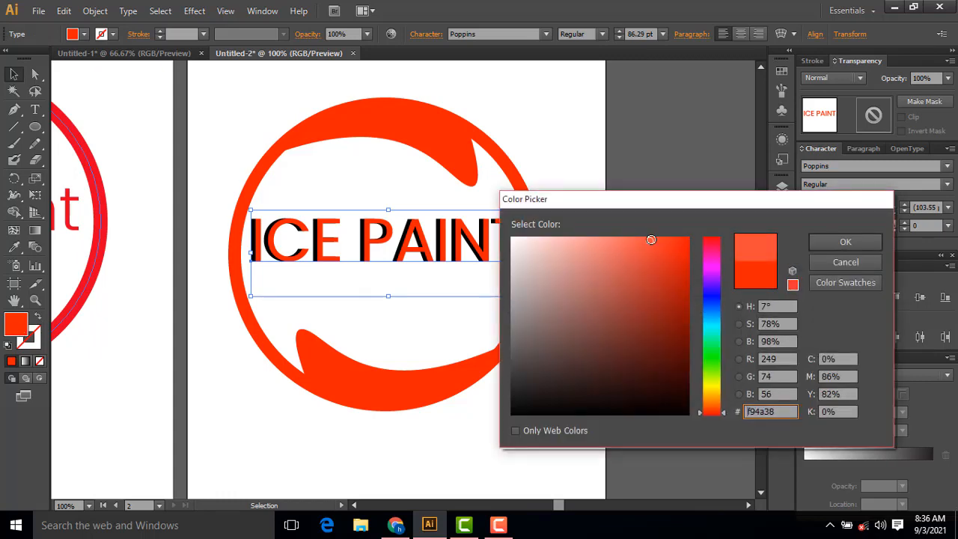
left_click(823, 240)
left_click(587, 163)
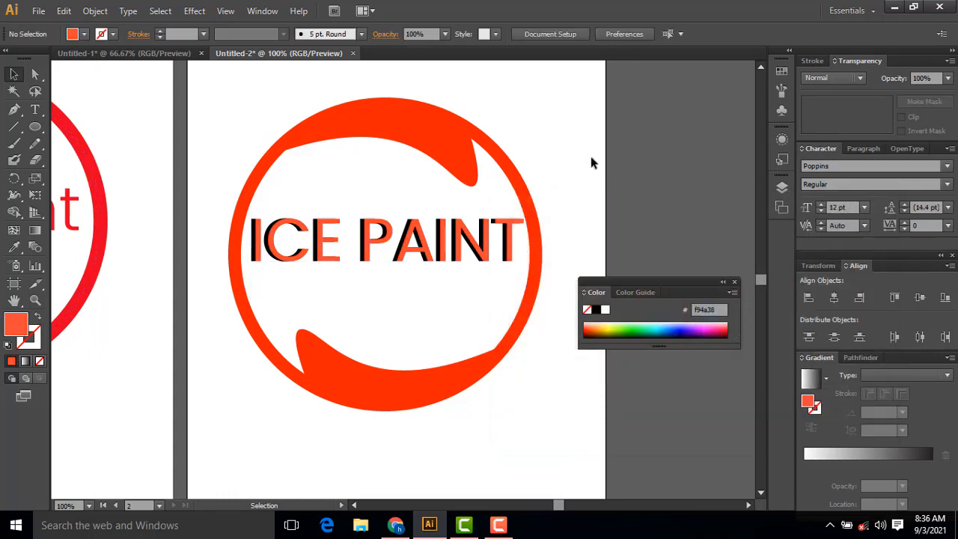
Step: Move the front ICE PAINT copy down off the black text and fill the black text with lighter orange-red f43d2a
left_click(277, 273)
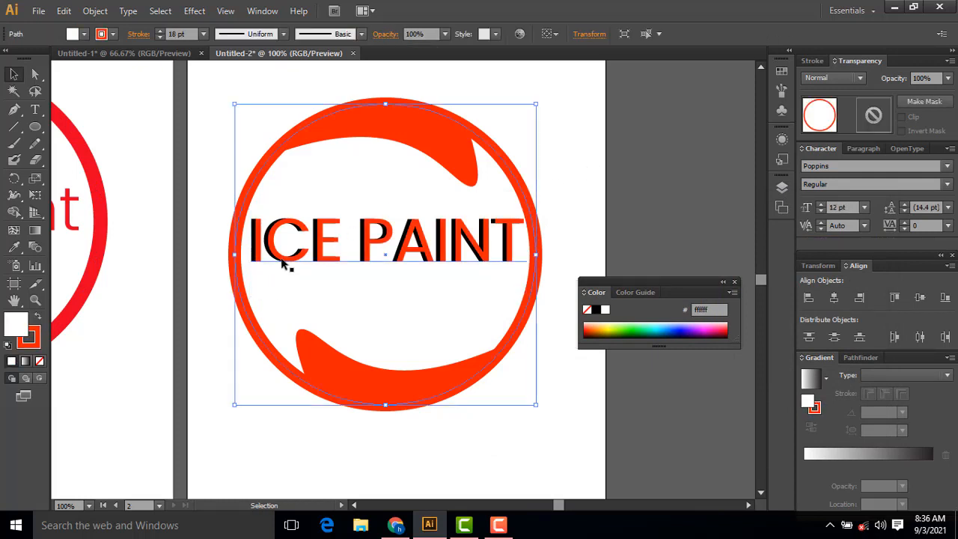
left_click(279, 260)
mouse_move(279, 261)
left_mouse_down()
mouse_move(278, 253)
mouse_move(286, 281)
left_mouse_up()
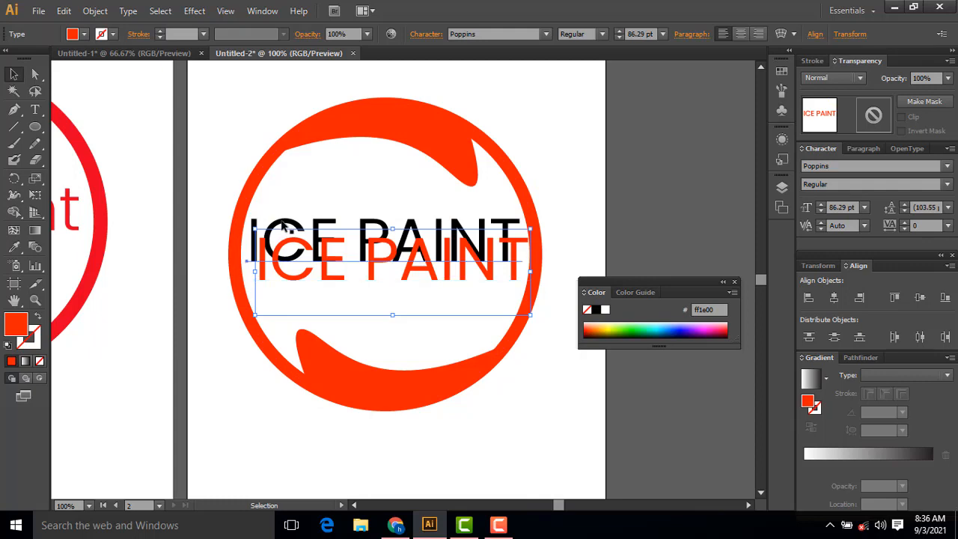
left_click(284, 227)
double_click(16, 323)
left_click(664, 281)
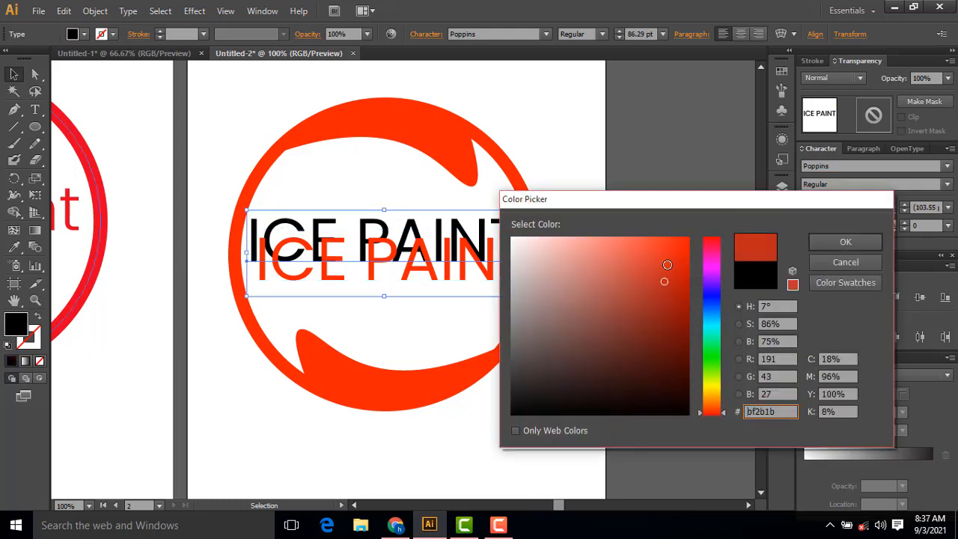
left_click_drag(667, 265, 660, 243)
left_click(844, 242)
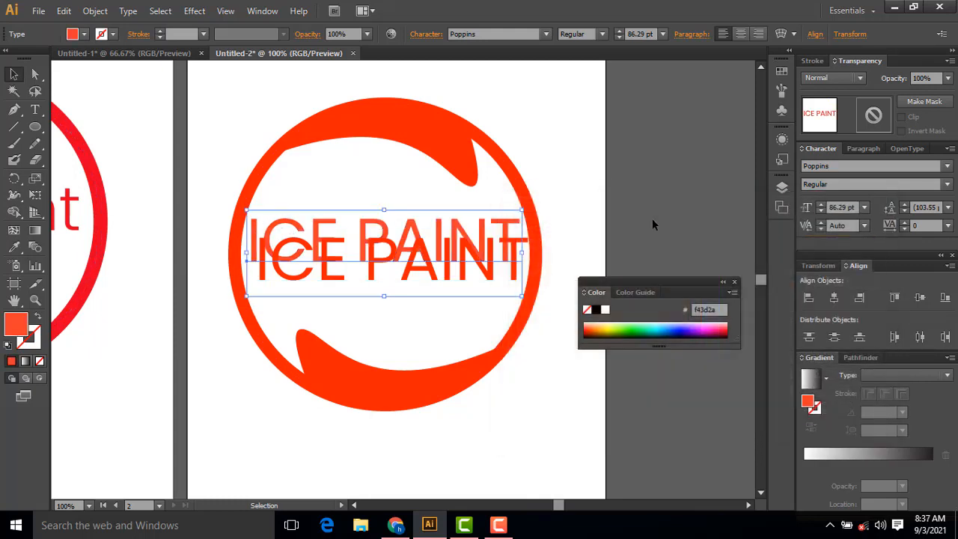
Step: Move the front ICE PAINT copy back up over the lighter text with a slight rightward offset and deselect it
left_click(648, 221)
left_click_drag(513, 274, 511, 255)
left_click(612, 190)
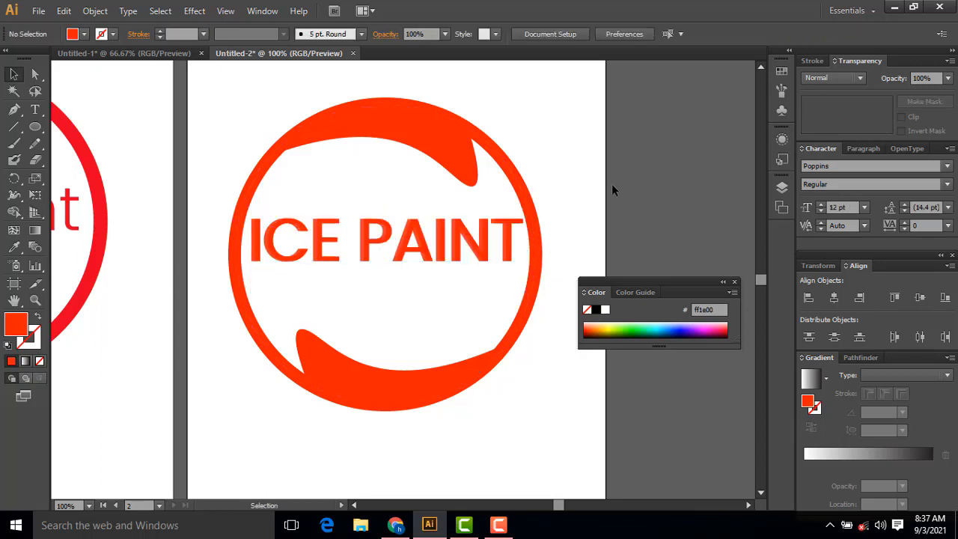